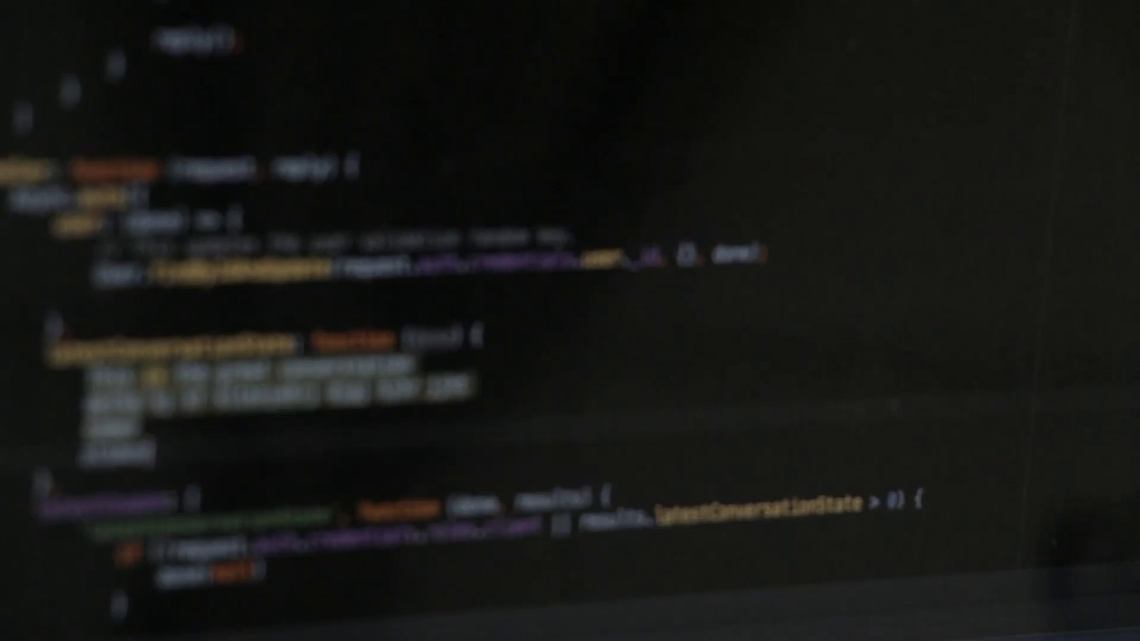
# Add code lines using user.id and reply to the function body, ending with reply.send(results)
pyautogui.write('||')
pyautogui.press('Return')
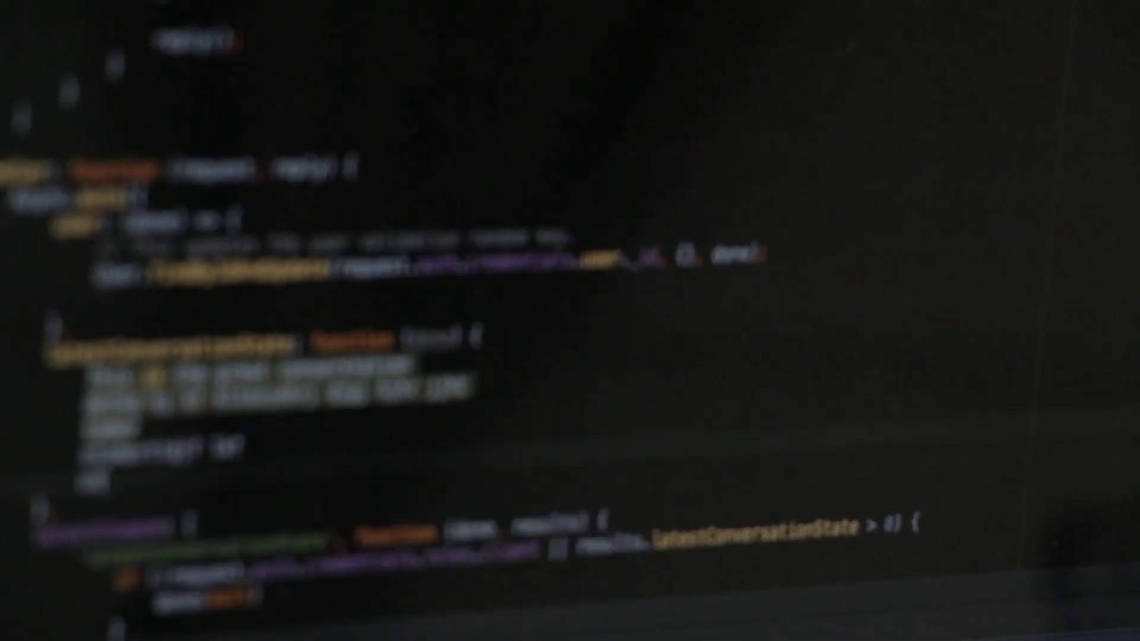
pyautogui.write('re')
pyautogui.press('Return')
pyautogui.write('user')
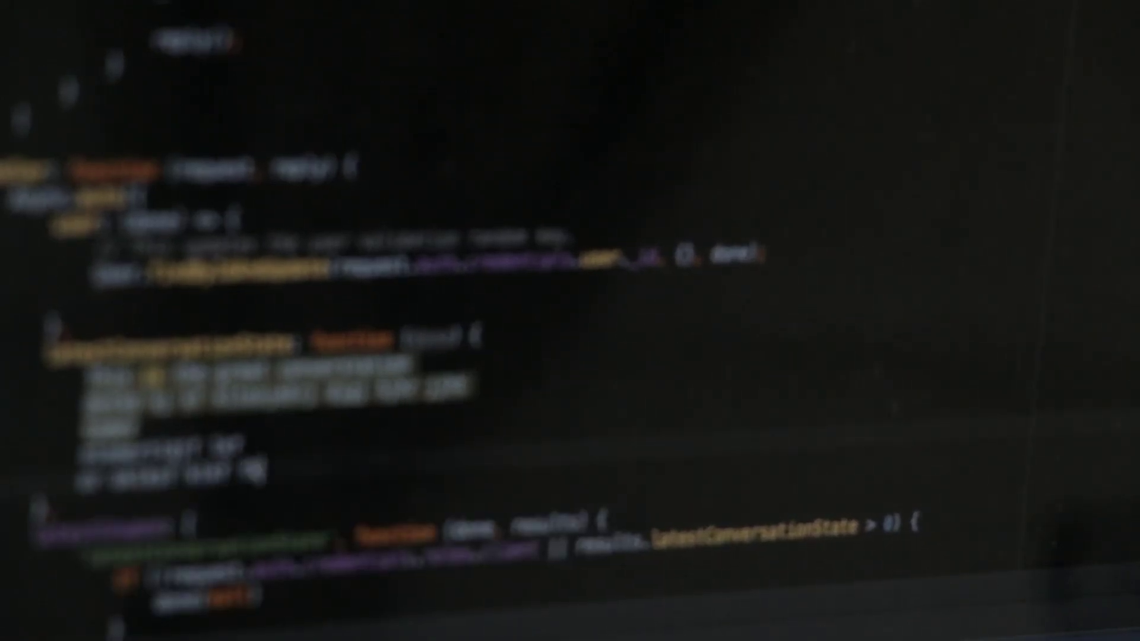
pyautogui.write('.id')
pyautogui.press('Return')
pyautogui.write('re')
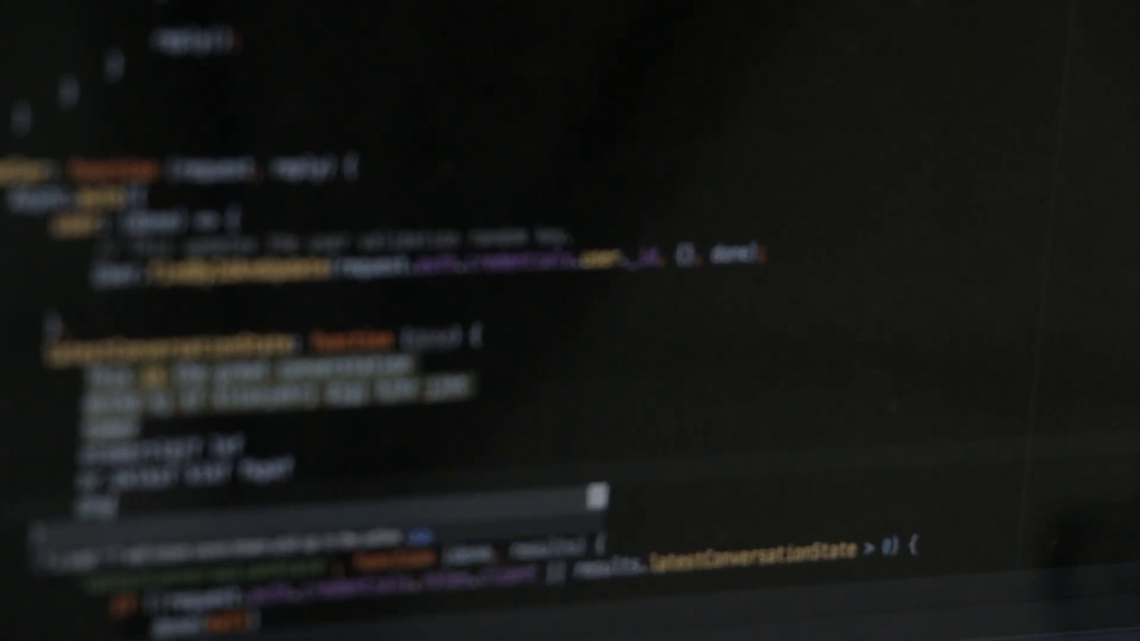
pyautogui.write('ply')
pyautogui.press('Return')
pyautogui.write('reply')
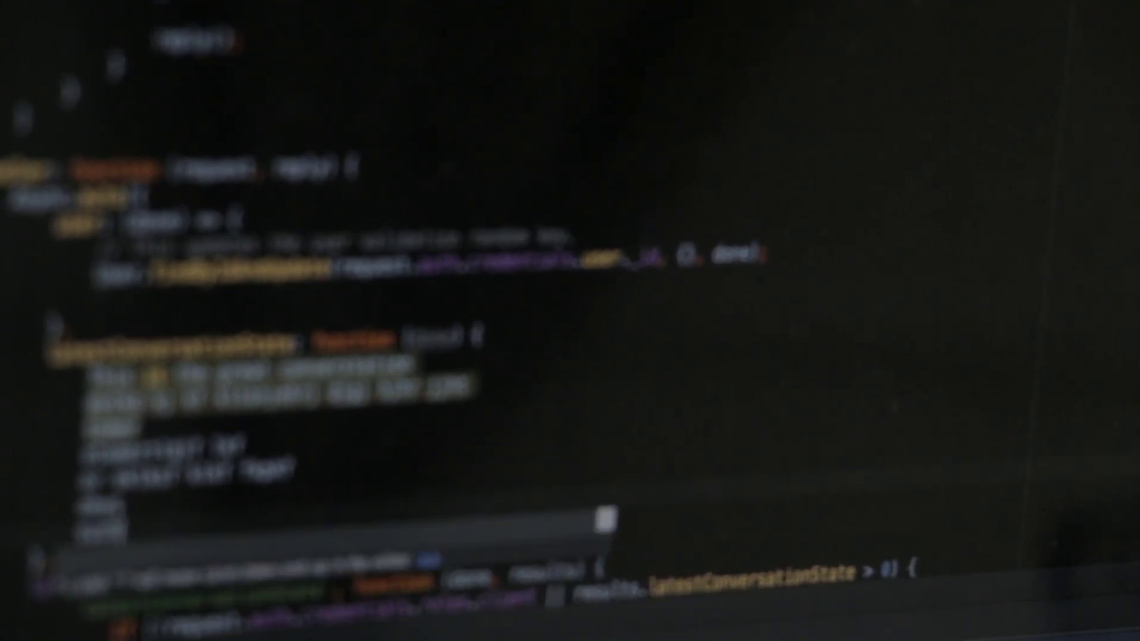
pyautogui.write('.send(results')
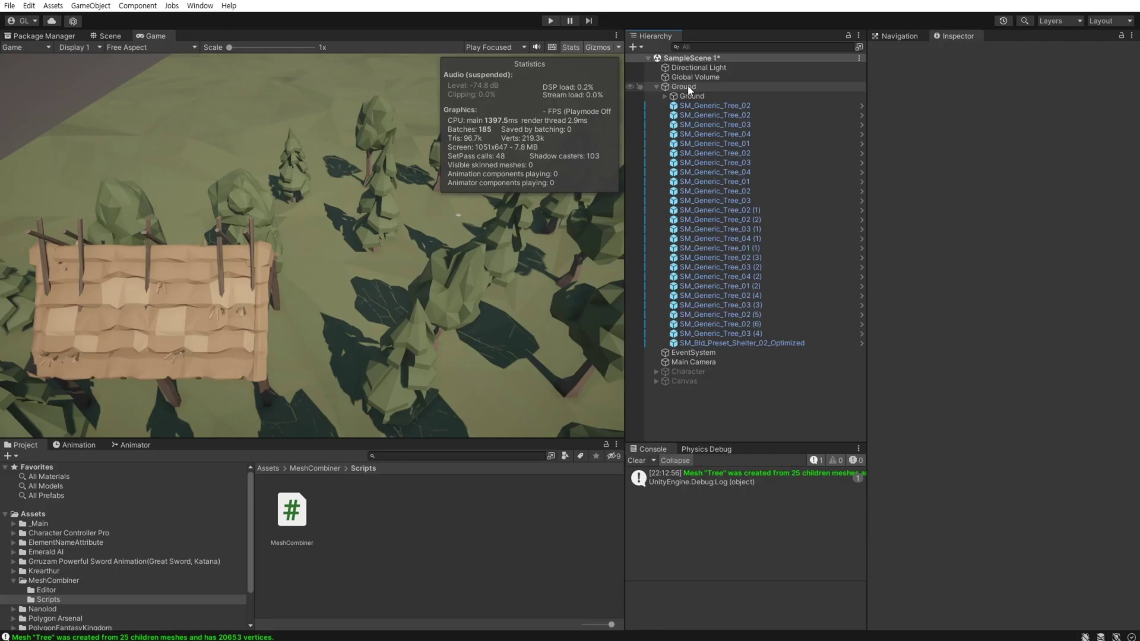
# Create an empty child of Ground named Tree and move all 25 trees into it
pyautogui.rightClick(689, 87)
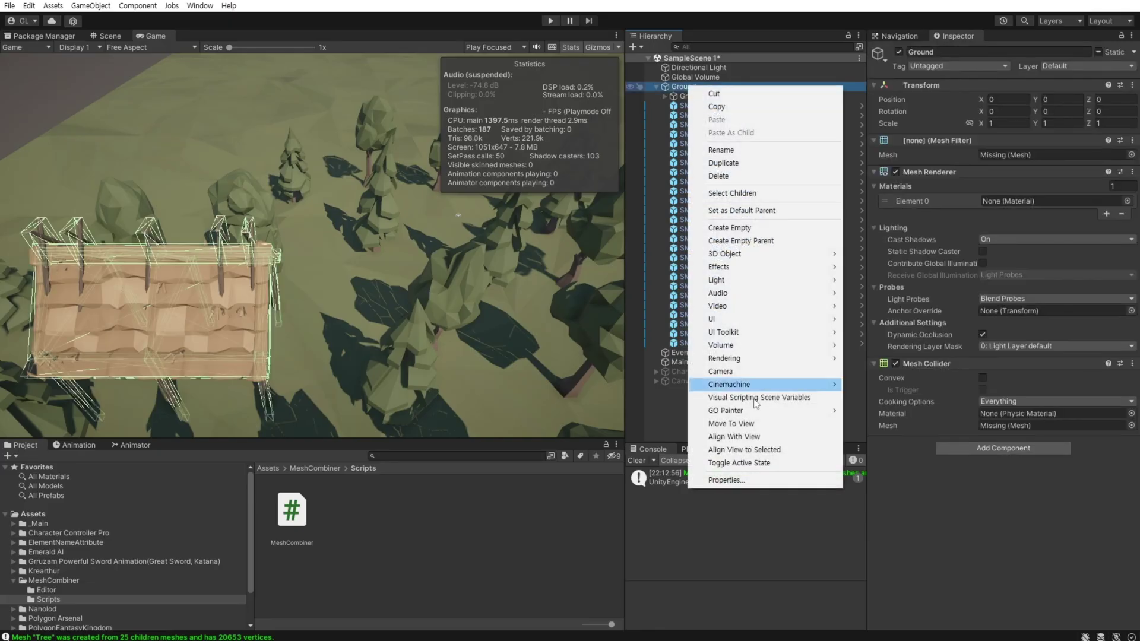
pyautogui.click(751, 232)
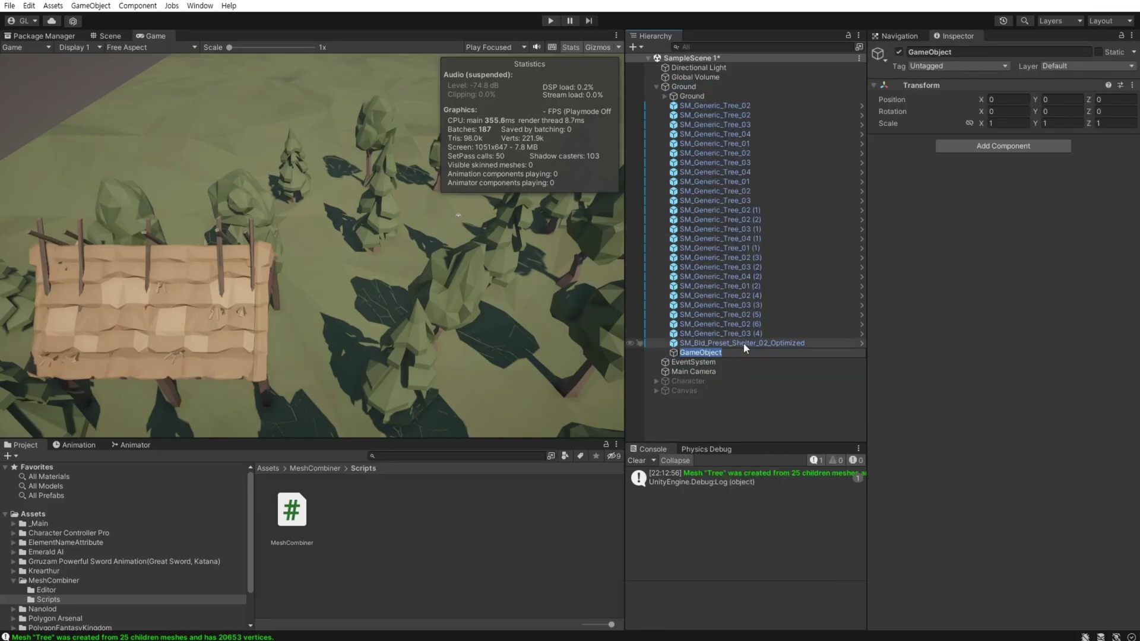
pyautogui.write('Tree')
pyautogui.press('Return')
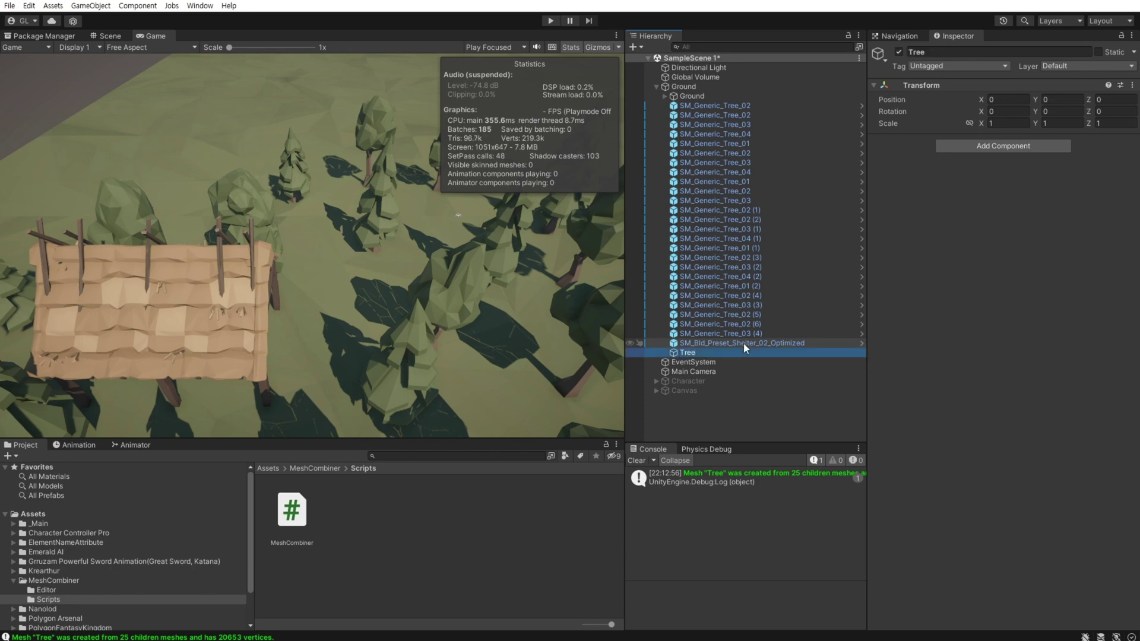
pyautogui.click(746, 333)
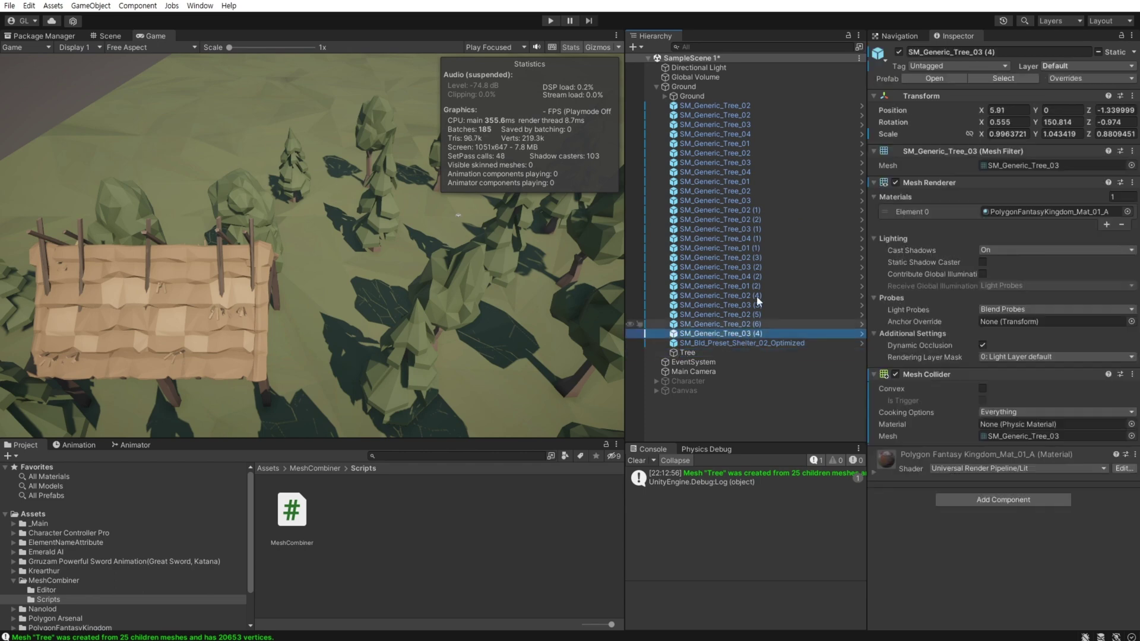
pyautogui.keyDown('shift'); pyautogui.click(746, 107); pyautogui.keyUp('shift')
pyautogui.moveTo(699, 285); pyautogui.dragTo(689, 353)
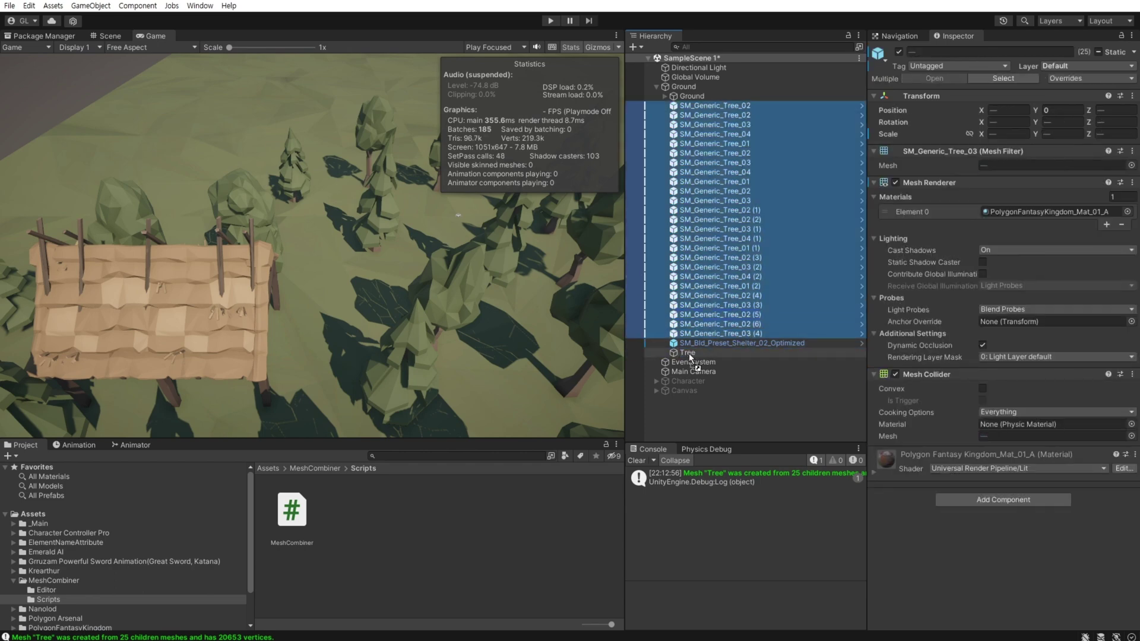
# Attach the MeshCombiner script to Tree and combine its child meshes
pyautogui.click(688, 115)
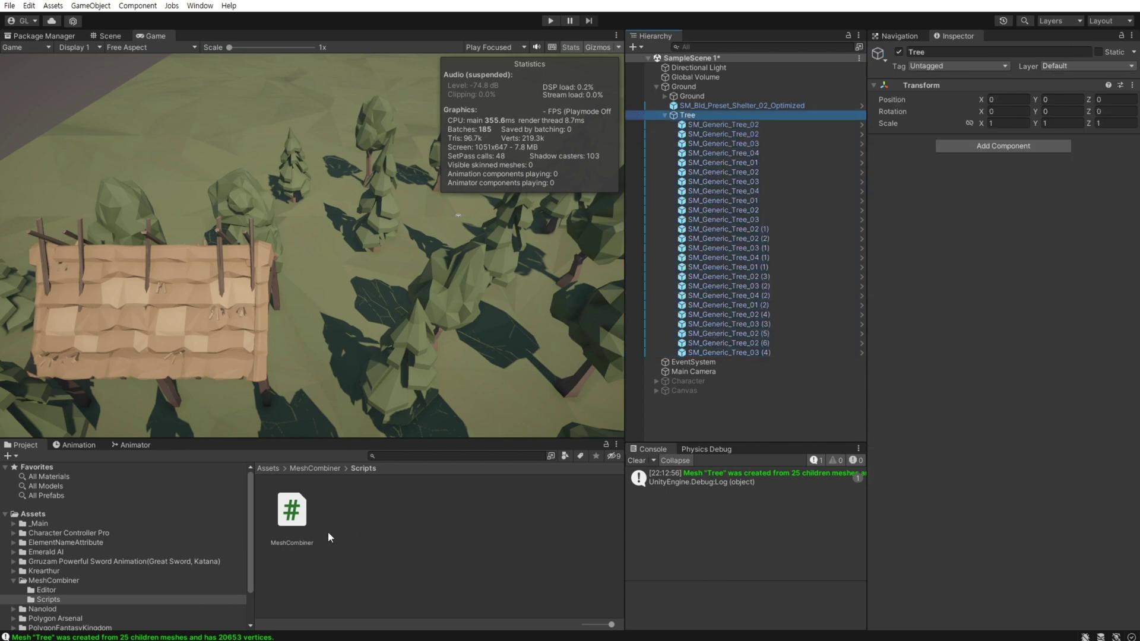
pyautogui.moveTo(292, 511)
pyautogui.mouseDown()
pyautogui.moveTo(569, 547)
pyautogui.moveTo(1022, 448)
pyautogui.mouseUp()
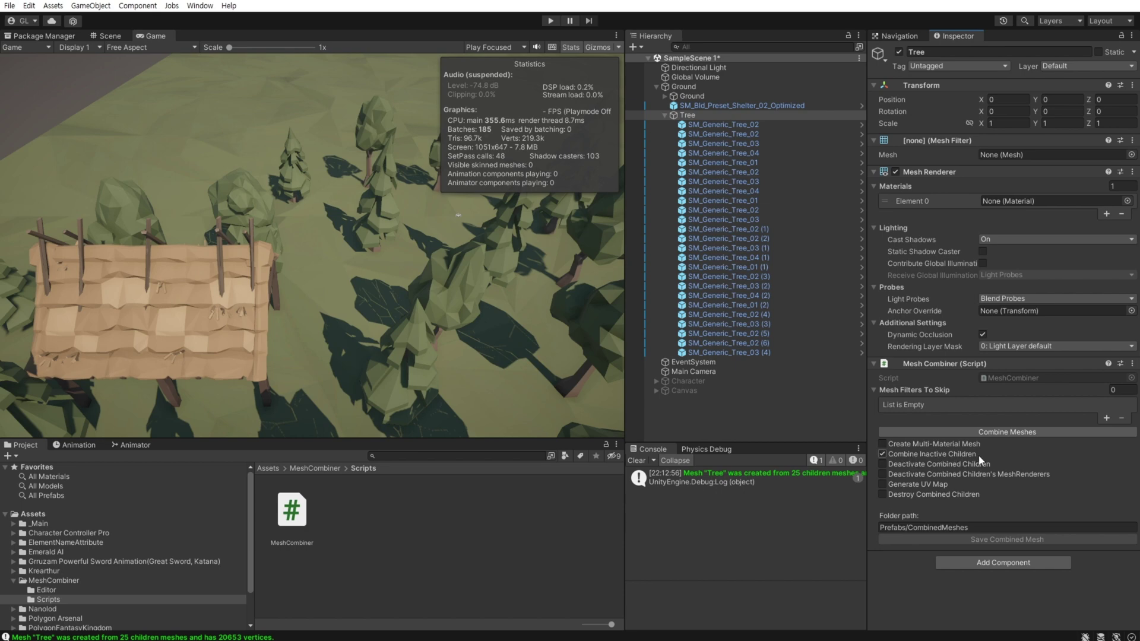
pyautogui.click(1050, 433)
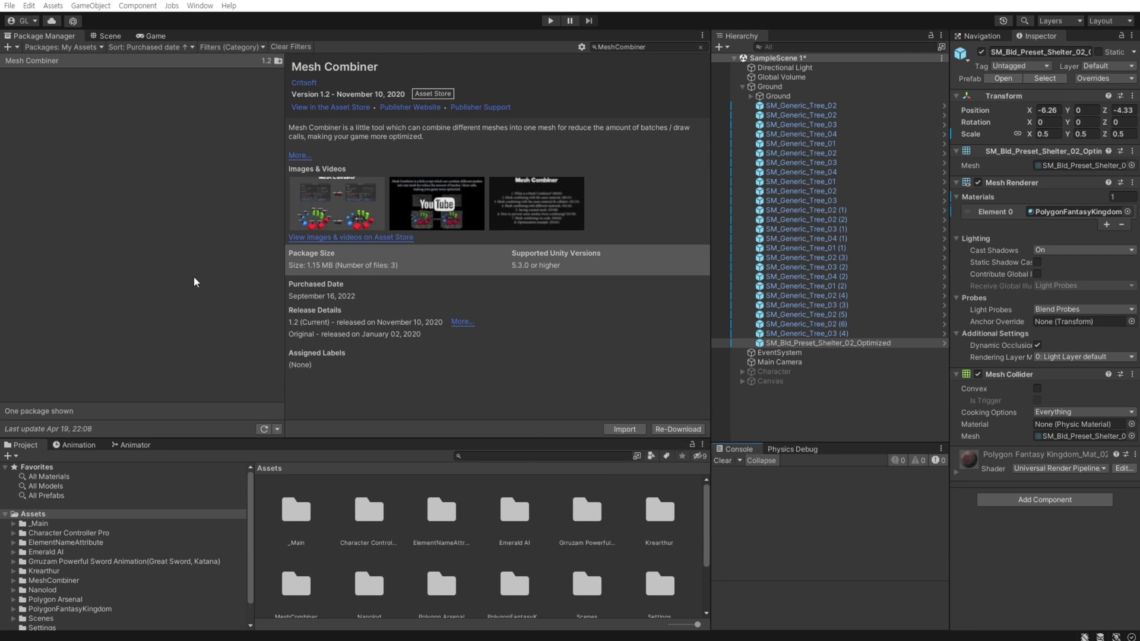
# Expand the MeshCombiner folder in the Project window and open its Scripts folder
pyautogui.click(60, 582)
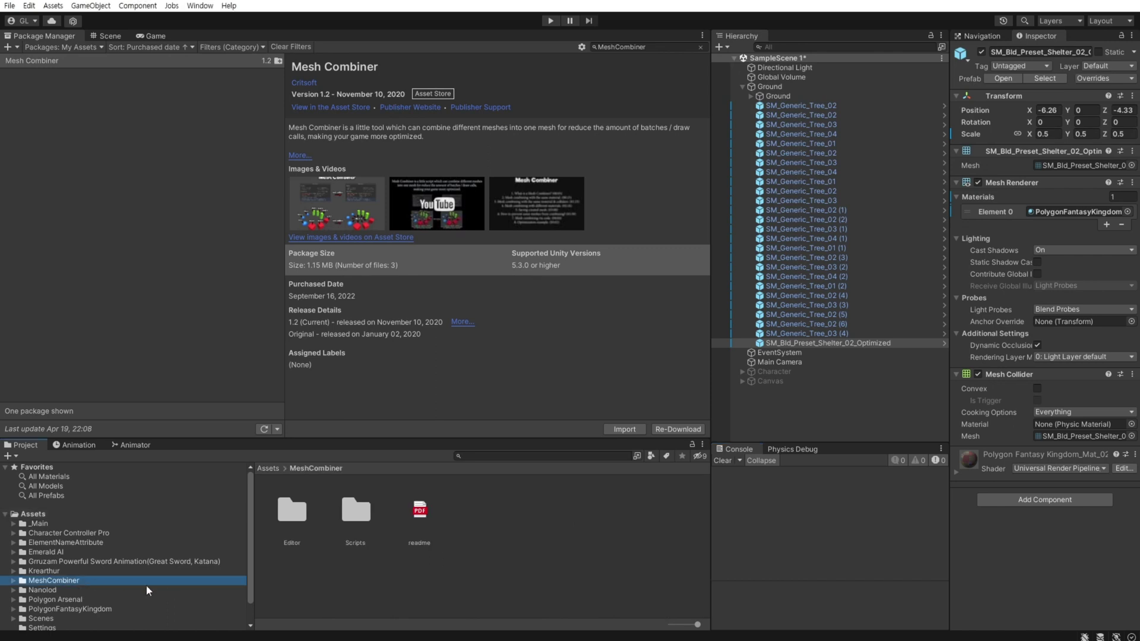
pyautogui.click(13, 581)
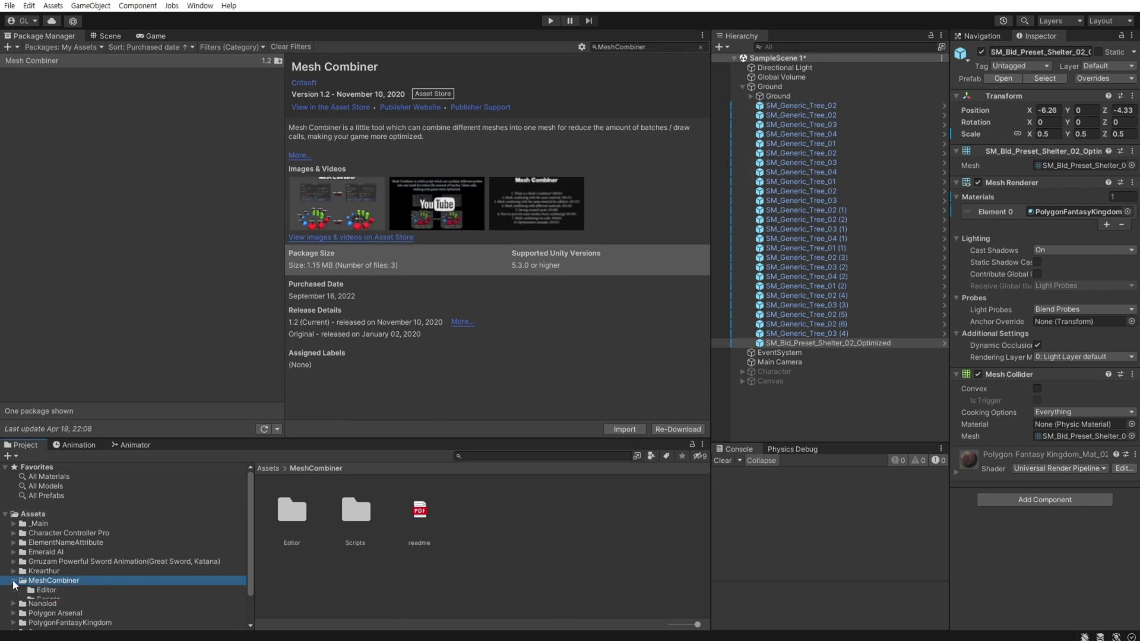
pyautogui.click(54, 599)
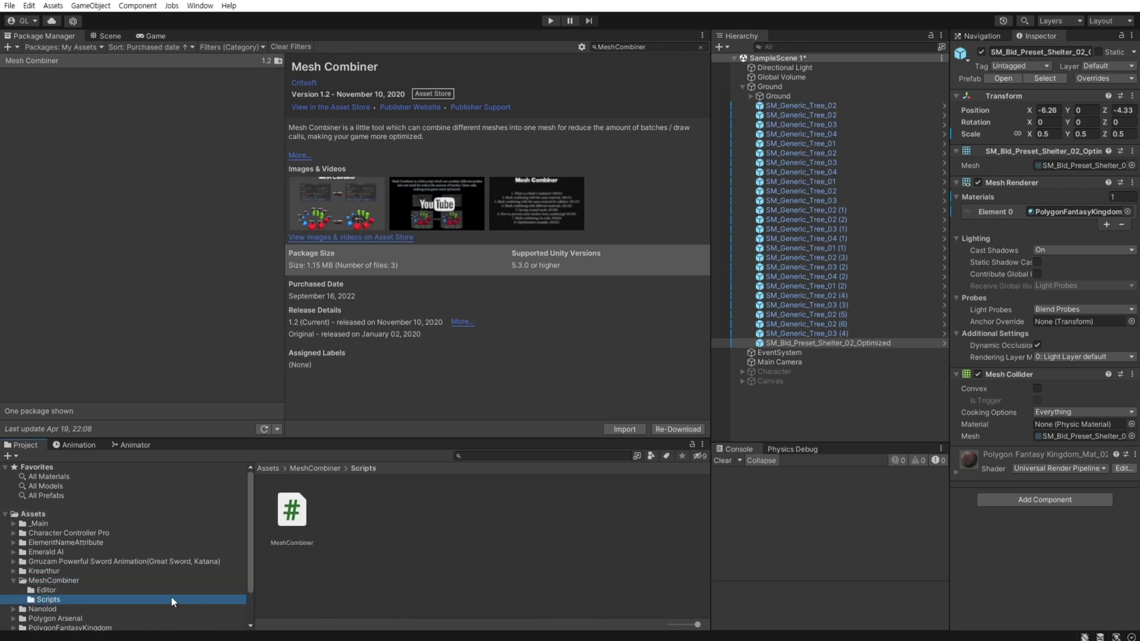
# Return to the Game view and view the Static options of SM_Generic_Tree_03 (4)
pyautogui.click(110, 37)
pyautogui.click(772, 86)
pyautogui.click(724, 387)
pyautogui.hotkey('ctrl', '2')
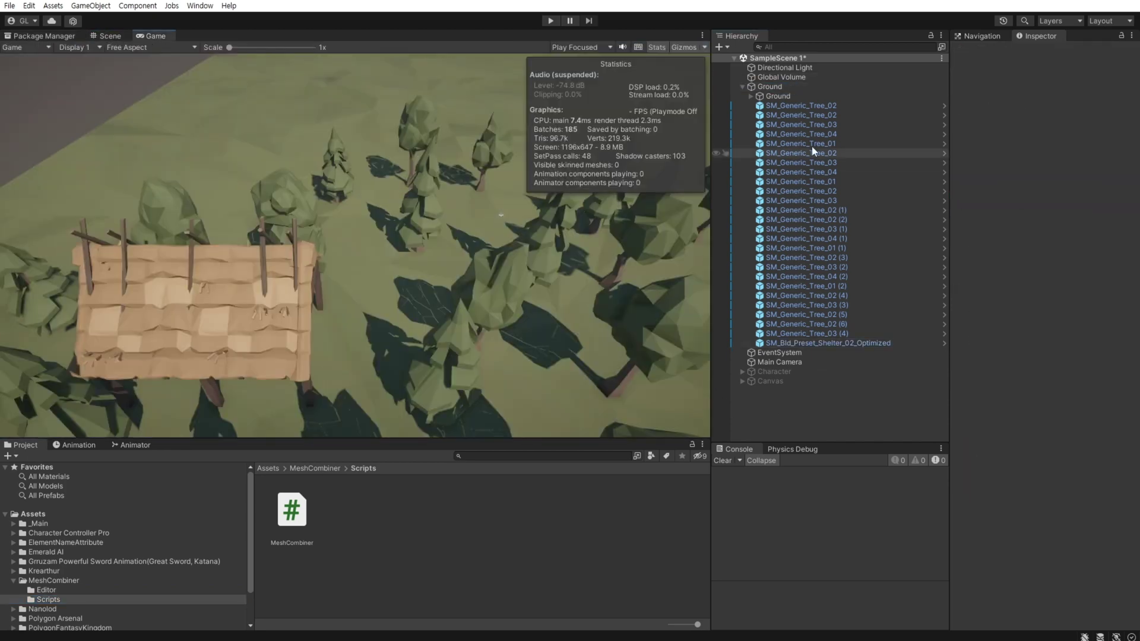
pyautogui.click(807, 334)
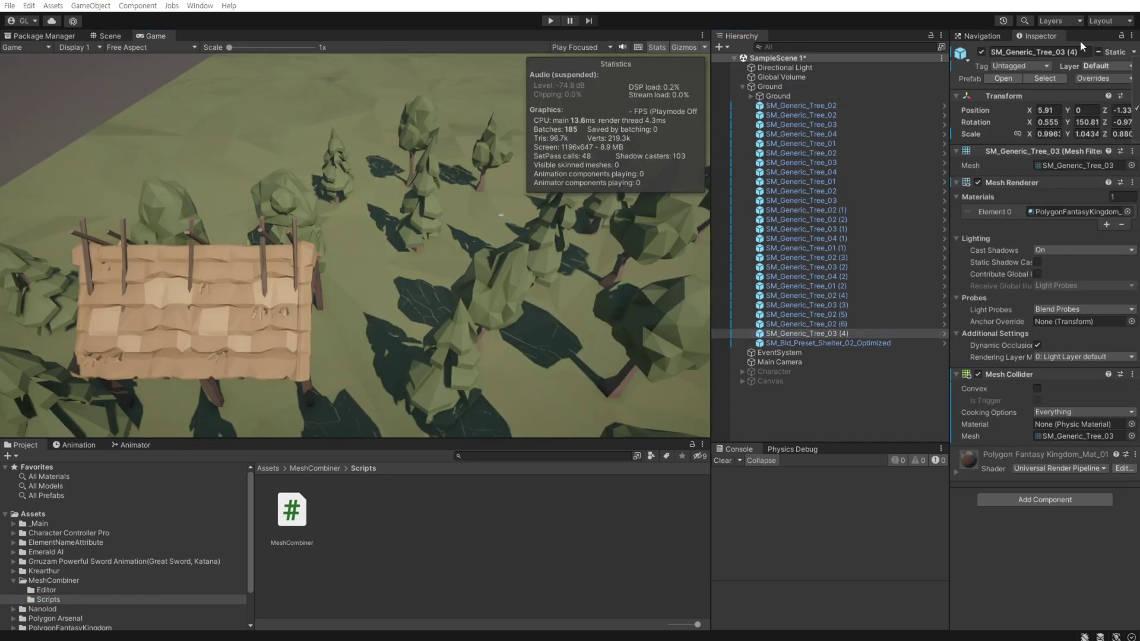
pyautogui.moveTo(1039, 36); pyautogui.dragTo(686, 70)
pyautogui.click(695, 52)
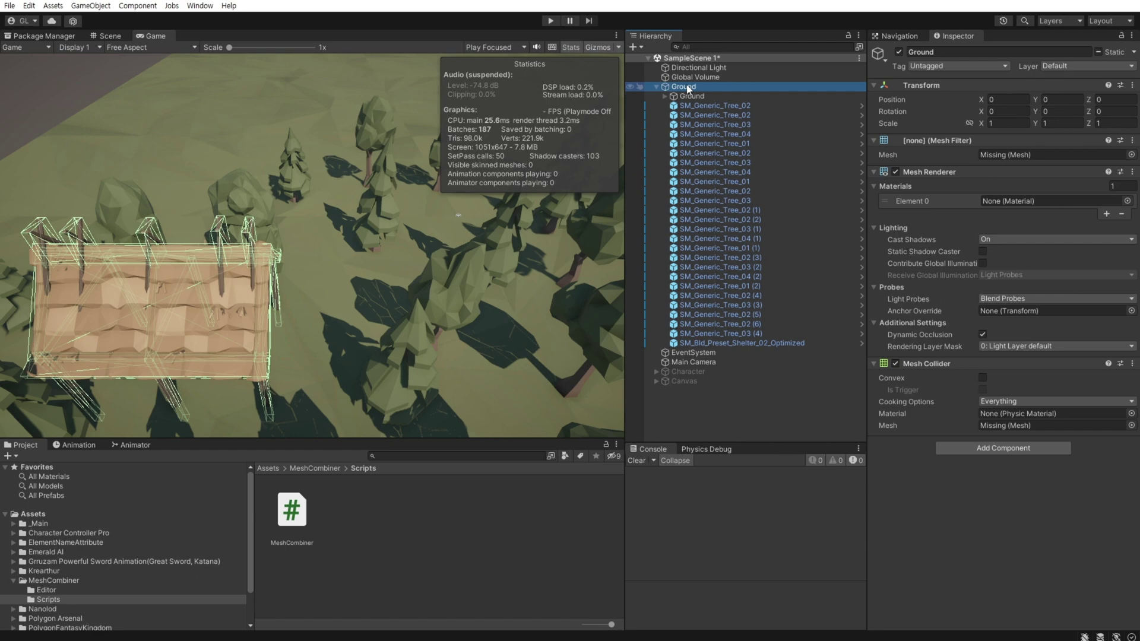
# Create an empty child object under Ground named Tree
pyautogui.rightClick(688, 89)
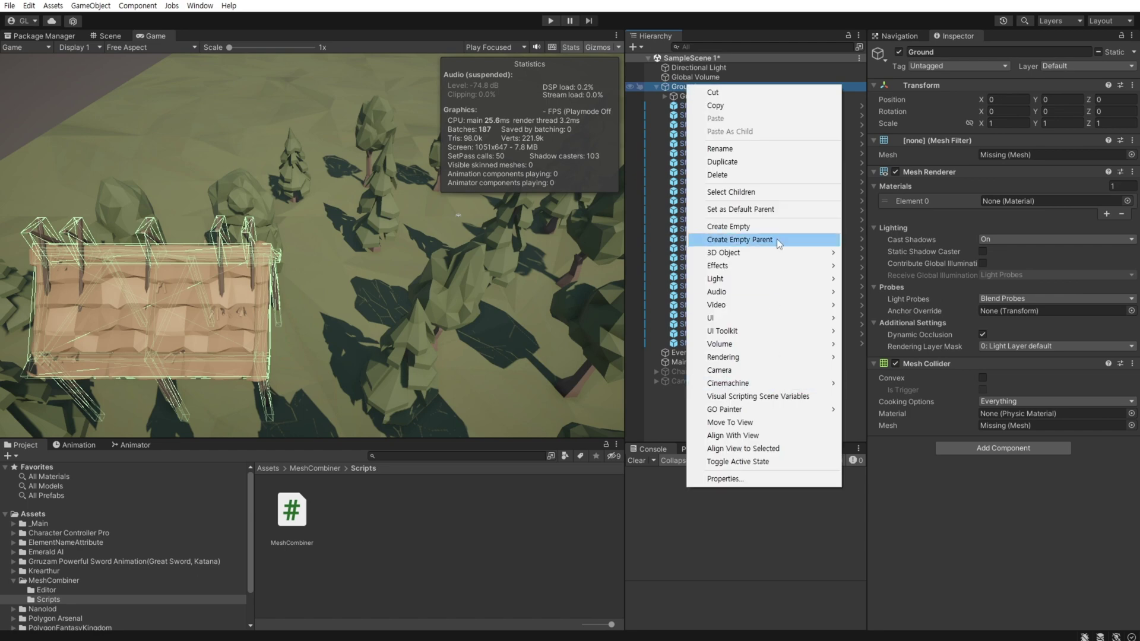
pyautogui.click(707, 226)
pyautogui.write('Tree')
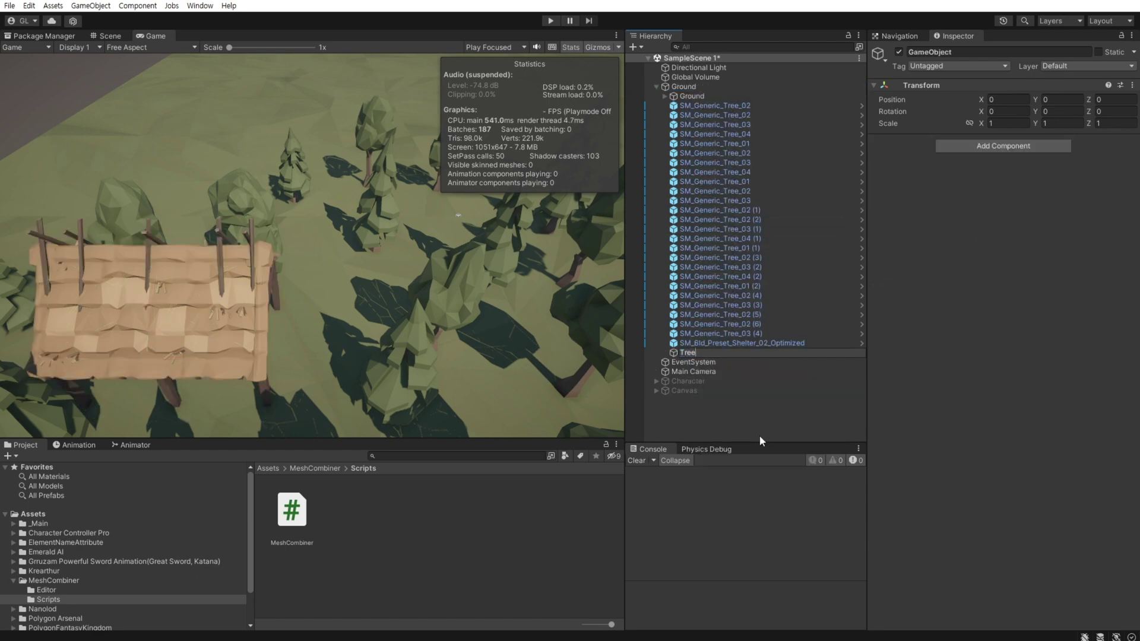
pyautogui.press('Return')
# Move the 25 SM_Generic_Tree objects under Tree and attach the MeshCombiner script to it
pyautogui.click(735, 110)
pyautogui.keyDown('shift'); pyautogui.click(761, 329); pyautogui.keyUp('shift')
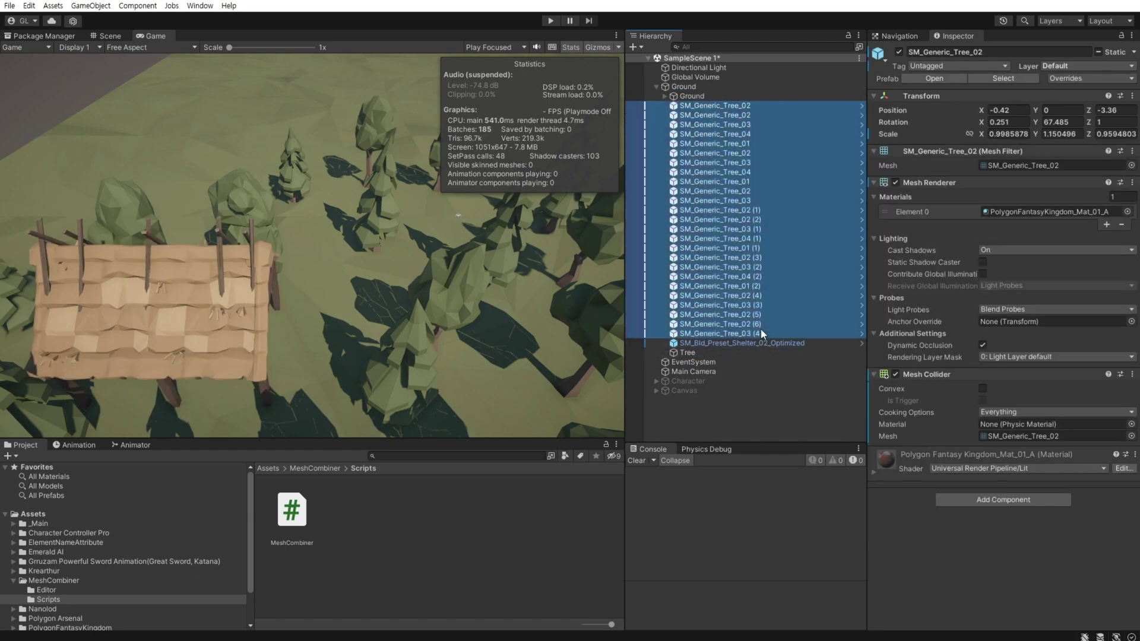
pyautogui.moveTo(760, 329); pyautogui.dragTo(696, 350)
pyautogui.click(688, 116)
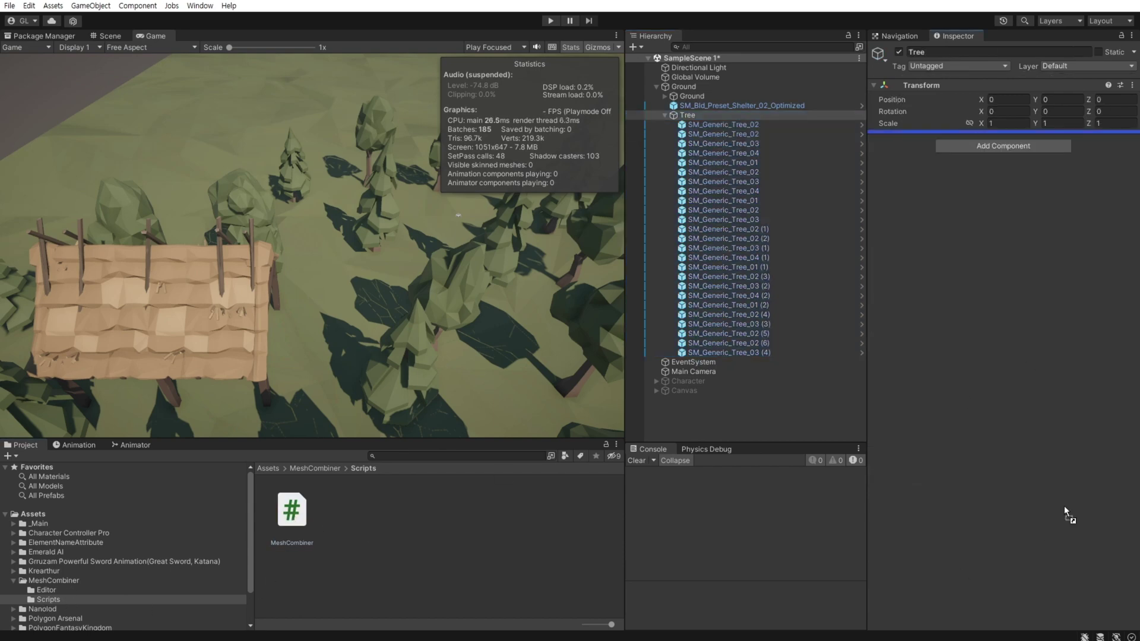
pyautogui.moveTo(287, 543); pyautogui.dragTo(1064, 504)
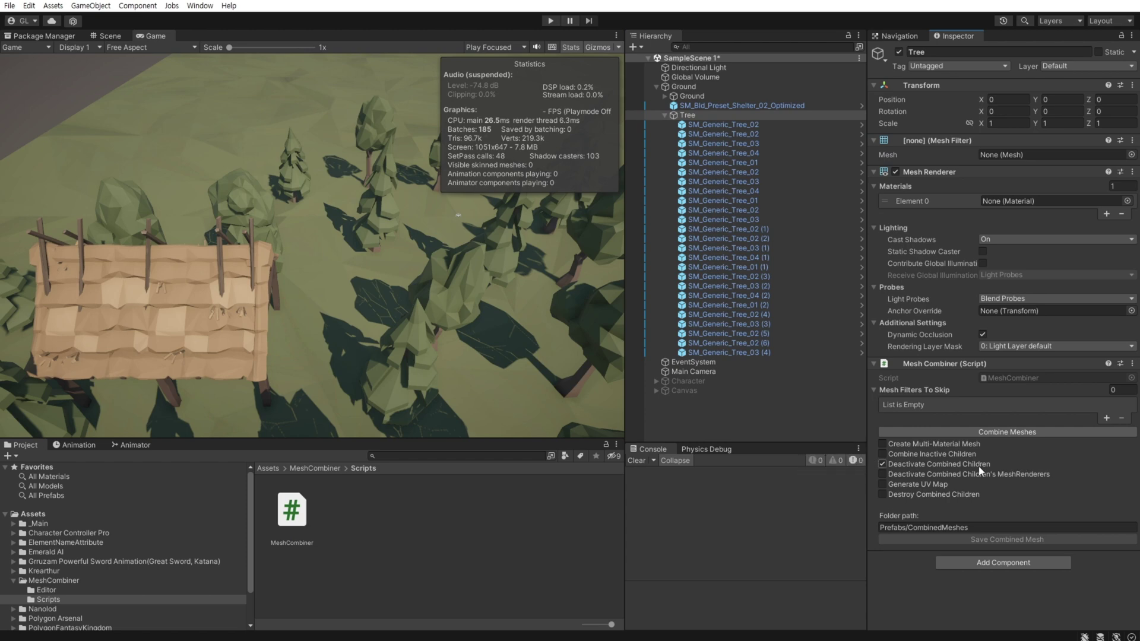
# Combine Tree's children into one mesh, deactivate the 25 original trees, and preview the 20653-vertex mesh
pyautogui.click(1024, 432)
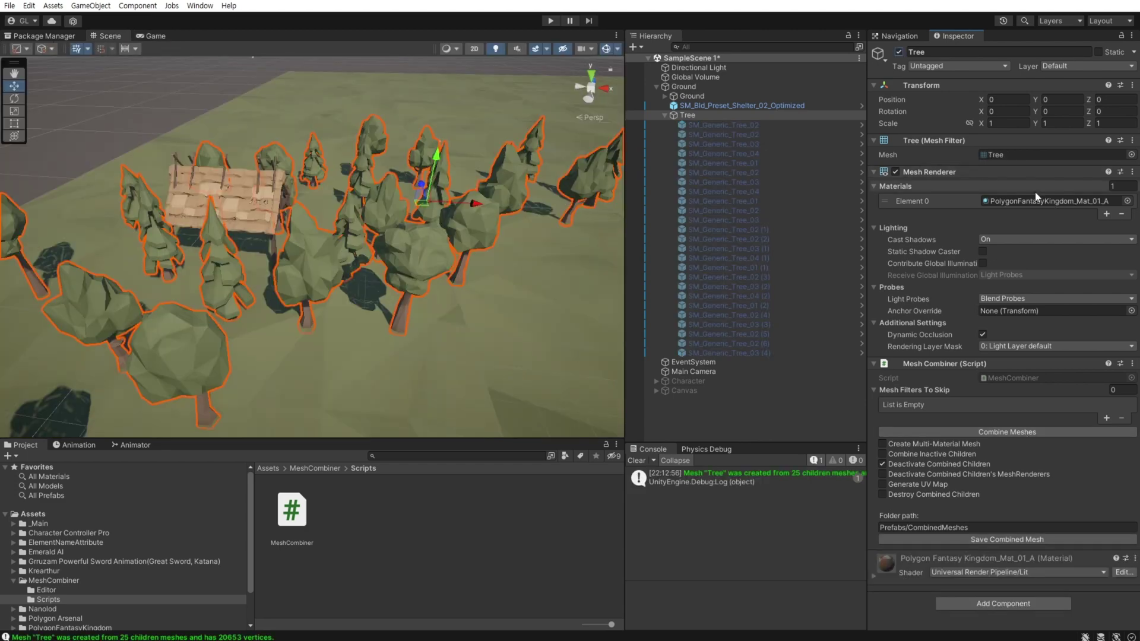
pyautogui.doubleClick(1001, 154)
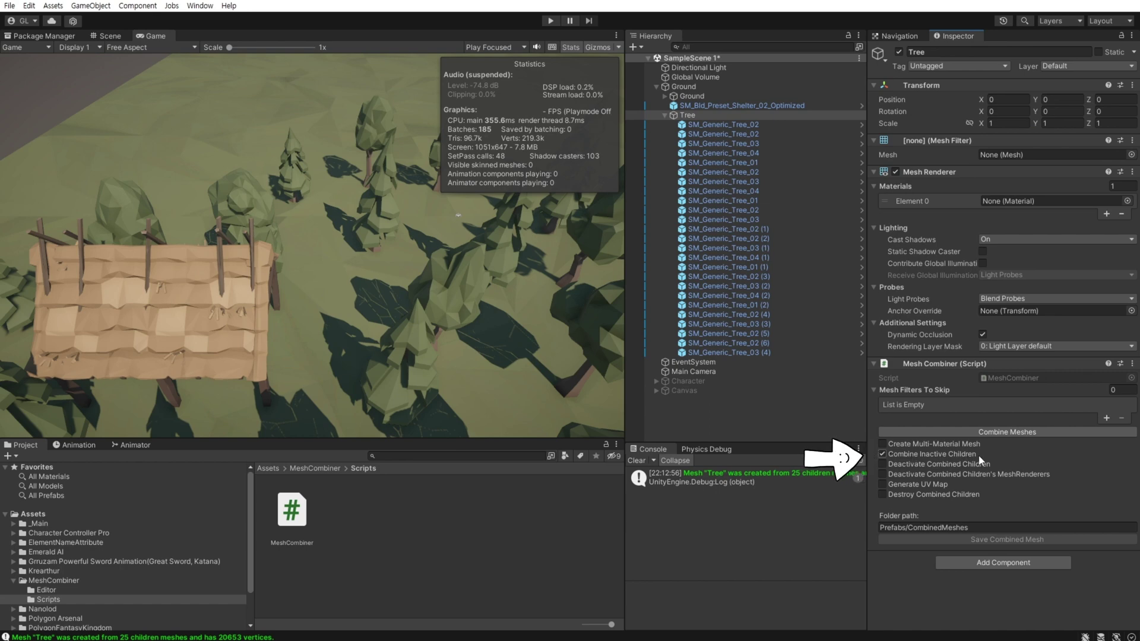
pyautogui.click(1050, 433)
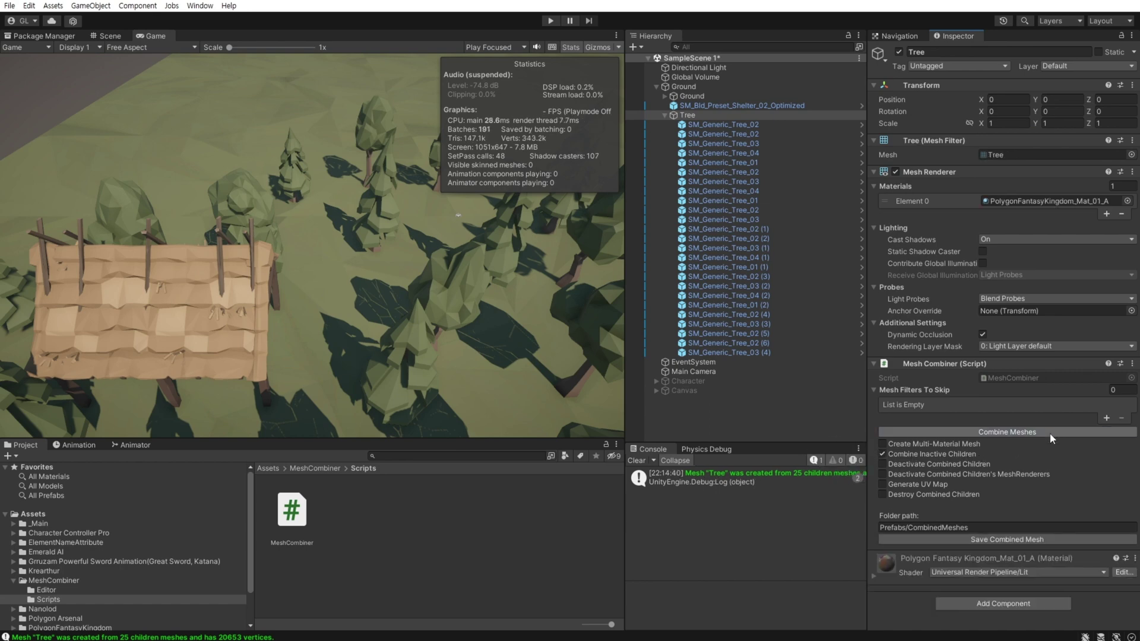
pyautogui.click(779, 126)
pyautogui.keyDown('shift'); pyautogui.click(783, 352); pyautogui.keyUp('shift')
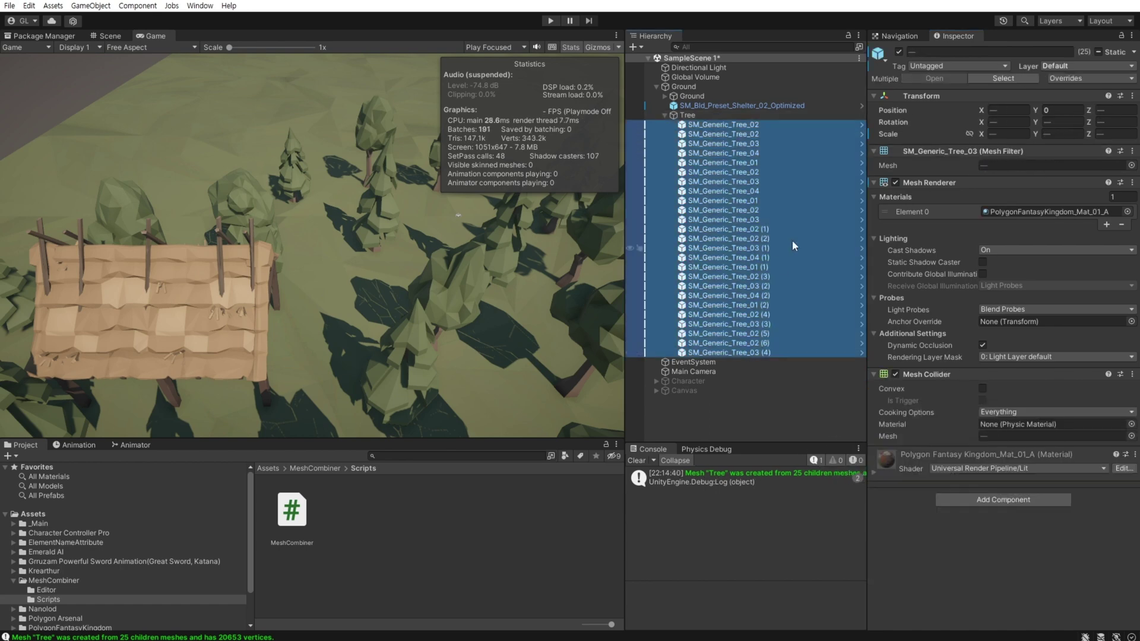
pyautogui.click(900, 52)
pyautogui.click(687, 115)
pyautogui.doubleClick(1022, 165)
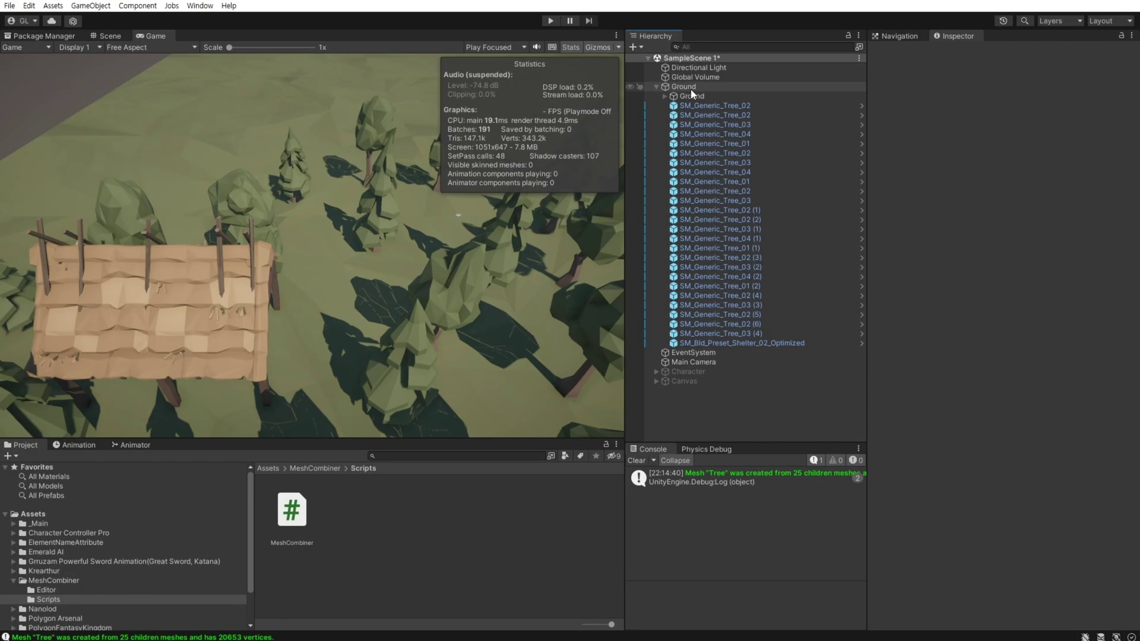
# Create an empty GameObject under Ground and move the trees and shelter into it
pyautogui.rightClick(691, 94)
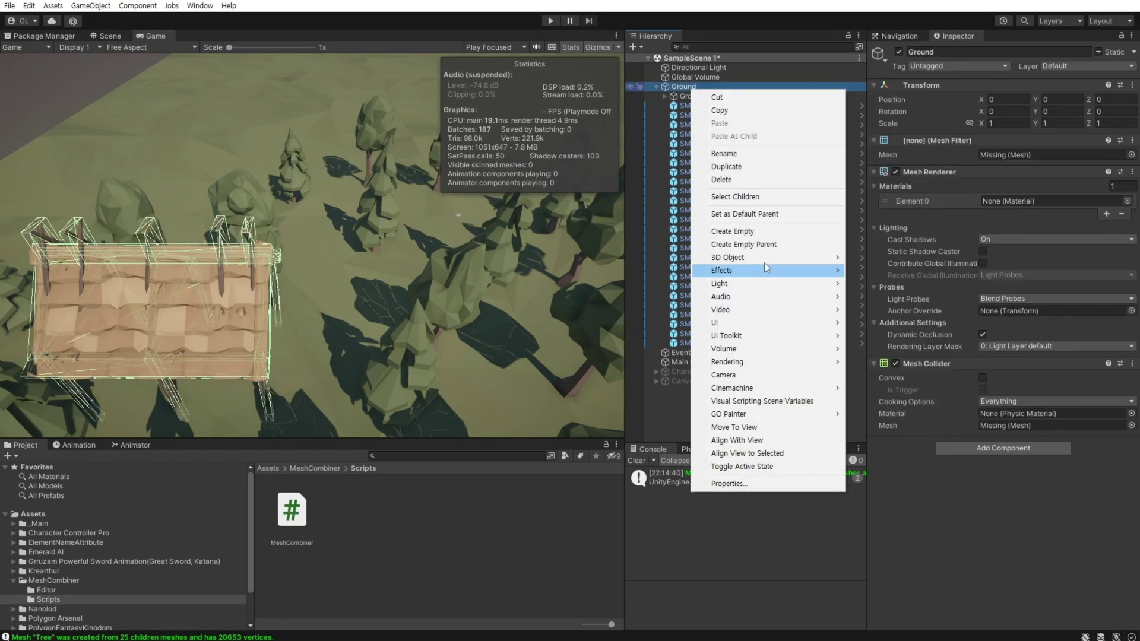
pyautogui.click(764, 262)
pyautogui.click(745, 343)
pyautogui.keyDown('shift'); pyautogui.click(715, 106); pyautogui.keyUp('shift')
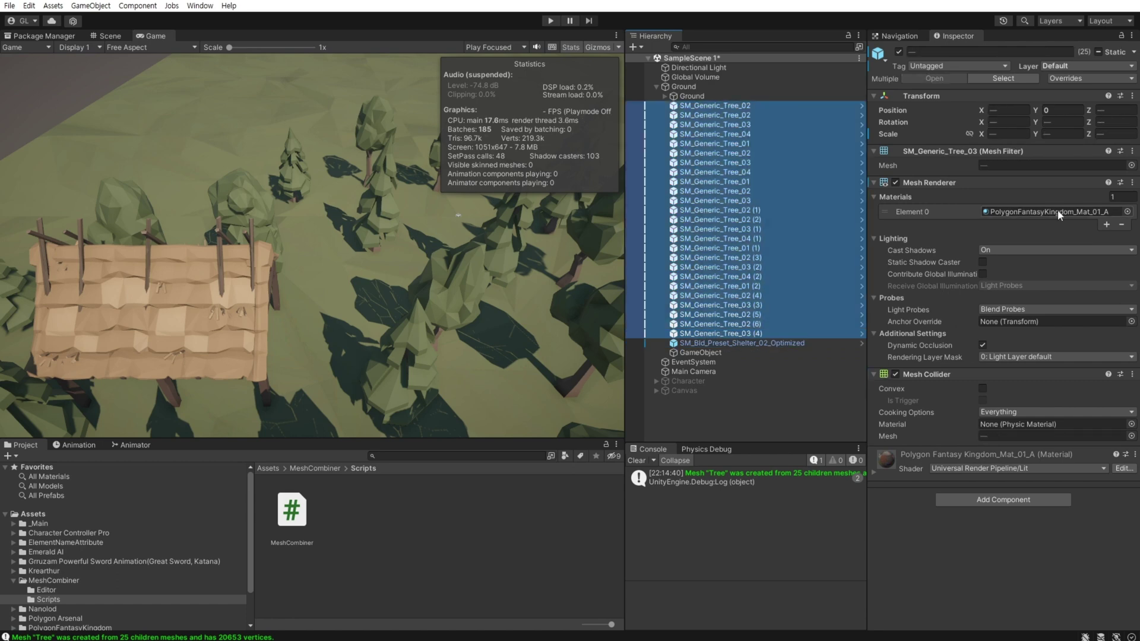
pyautogui.moveTo(761, 234); pyautogui.dragTo(700, 353)
pyautogui.click(701, 107)
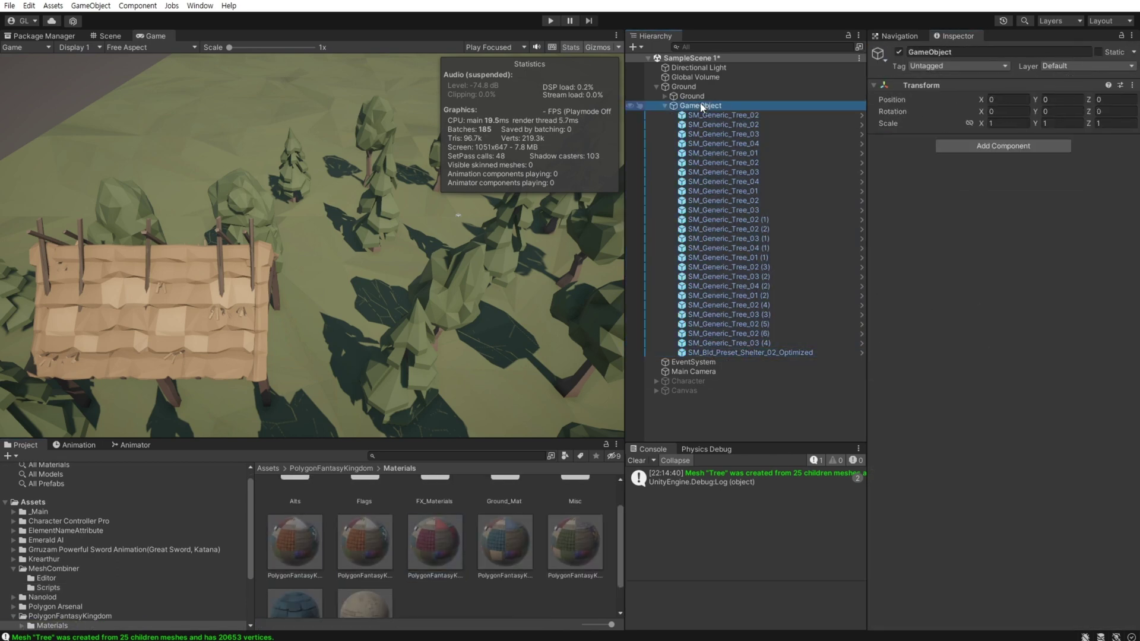
# Attach the MeshCombiner script to GameObject and run a first combine
pyautogui.click(48, 588)
pyautogui.moveTo(292, 510); pyautogui.dragTo(870, 506)
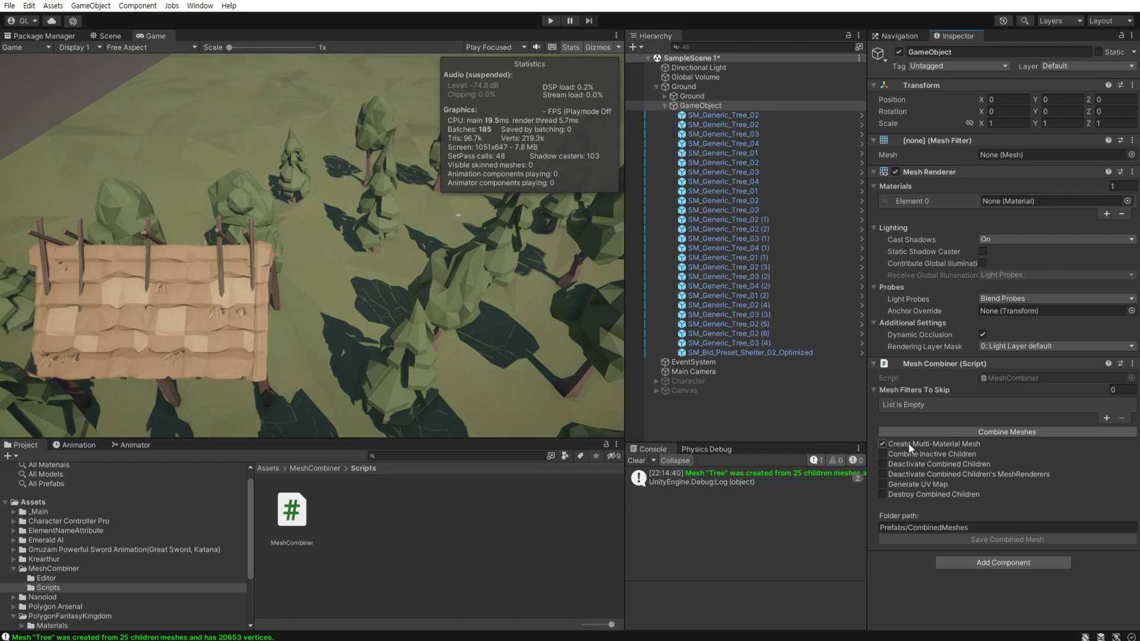
pyautogui.click(1046, 432)
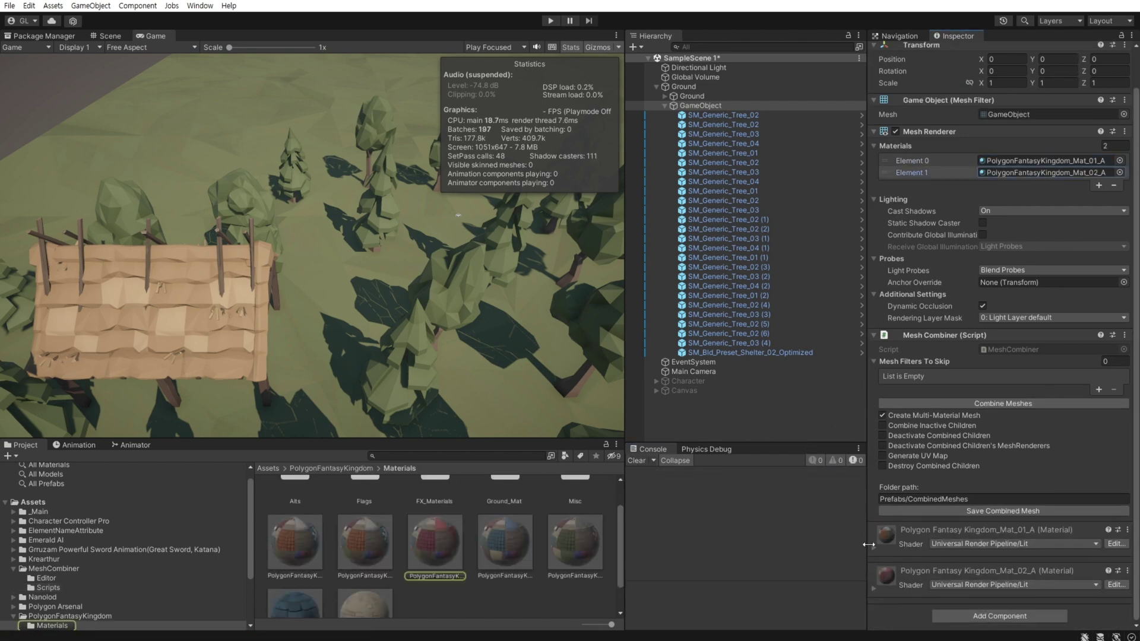
pyautogui.click(723, 116)
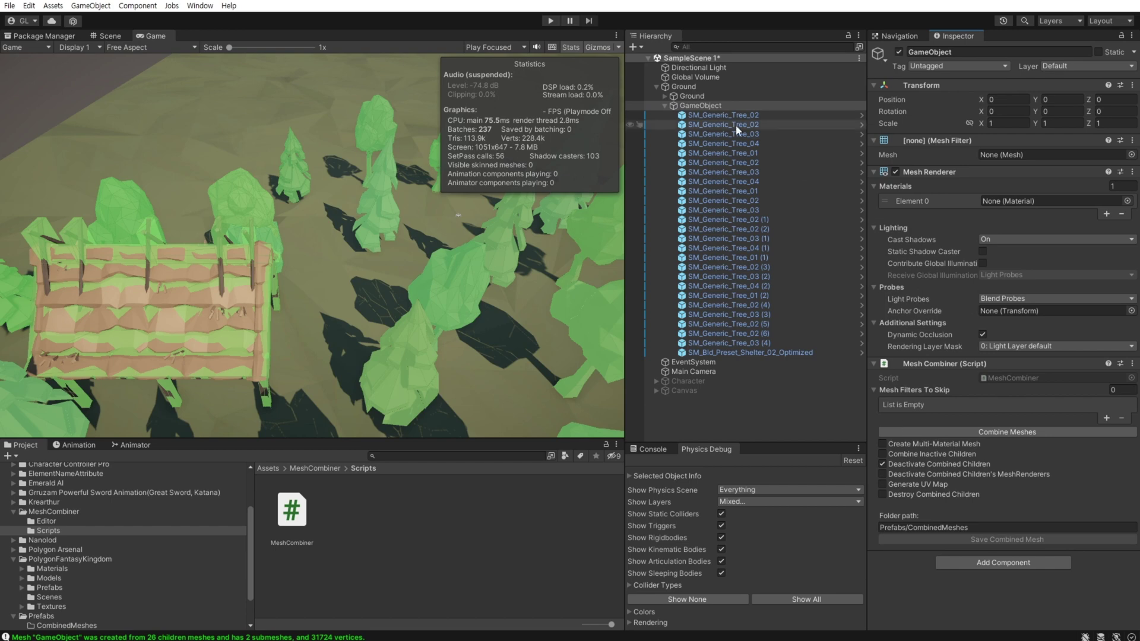
# Enable deactivating children's renderers and Create Multi-Material Mesh, combine, and confirm children's renderers are off
pyautogui.click(903, 474)
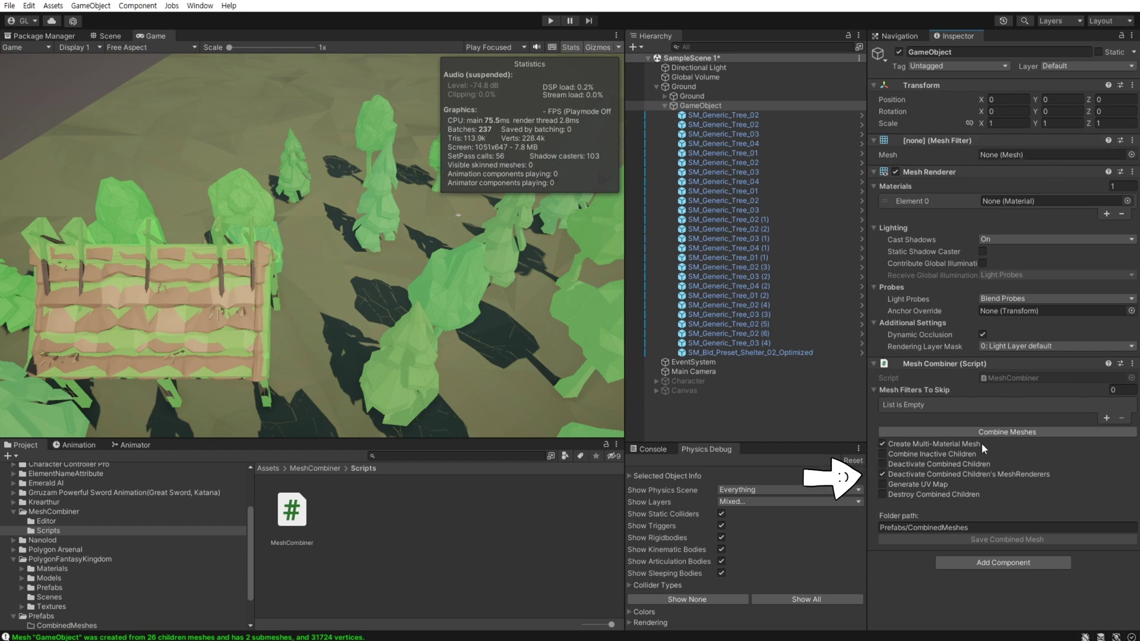
pyautogui.click(1074, 445)
pyautogui.click(1058, 432)
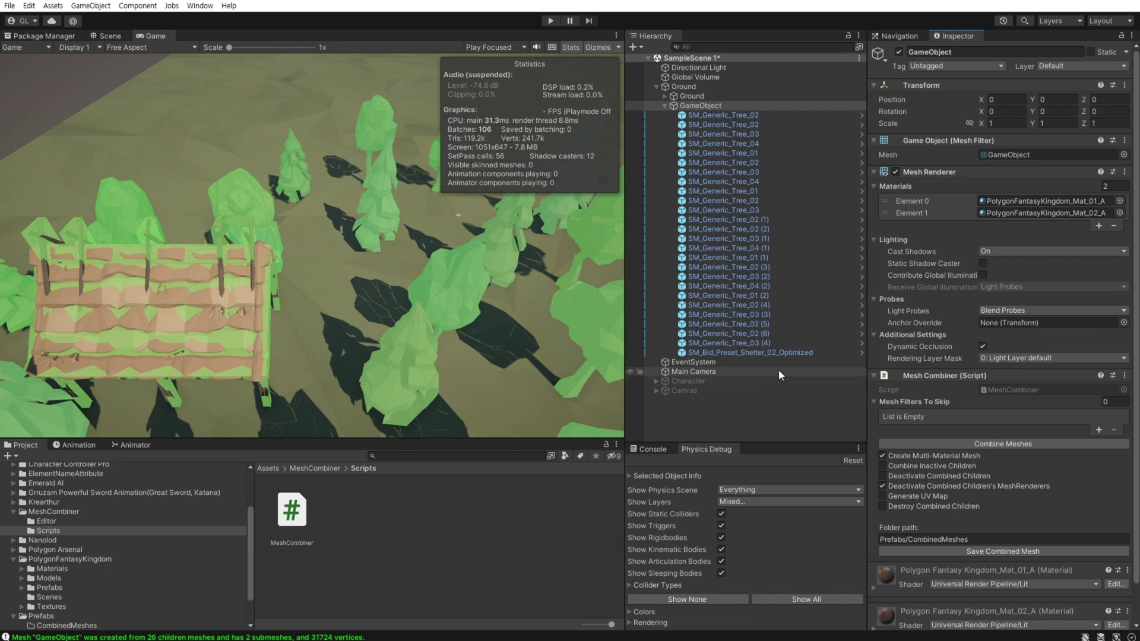
pyautogui.click(723, 115)
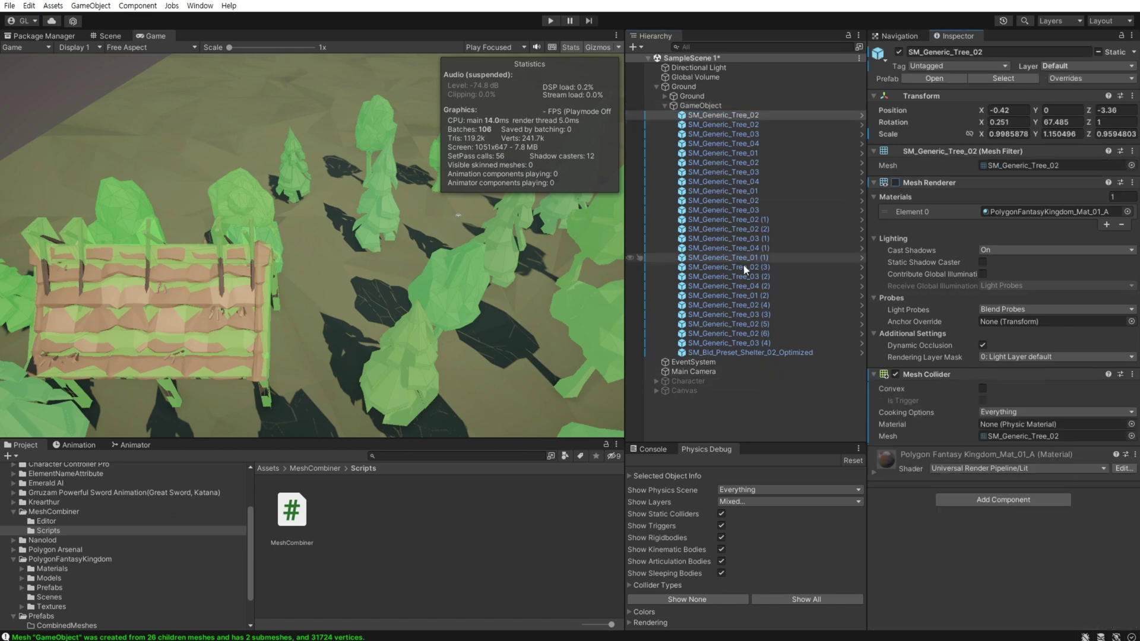
pyautogui.keyDown('shift'); pyautogui.click(750, 352); pyautogui.keyUp('shift')
pyautogui.click(896, 182)
pyautogui.click(701, 105)
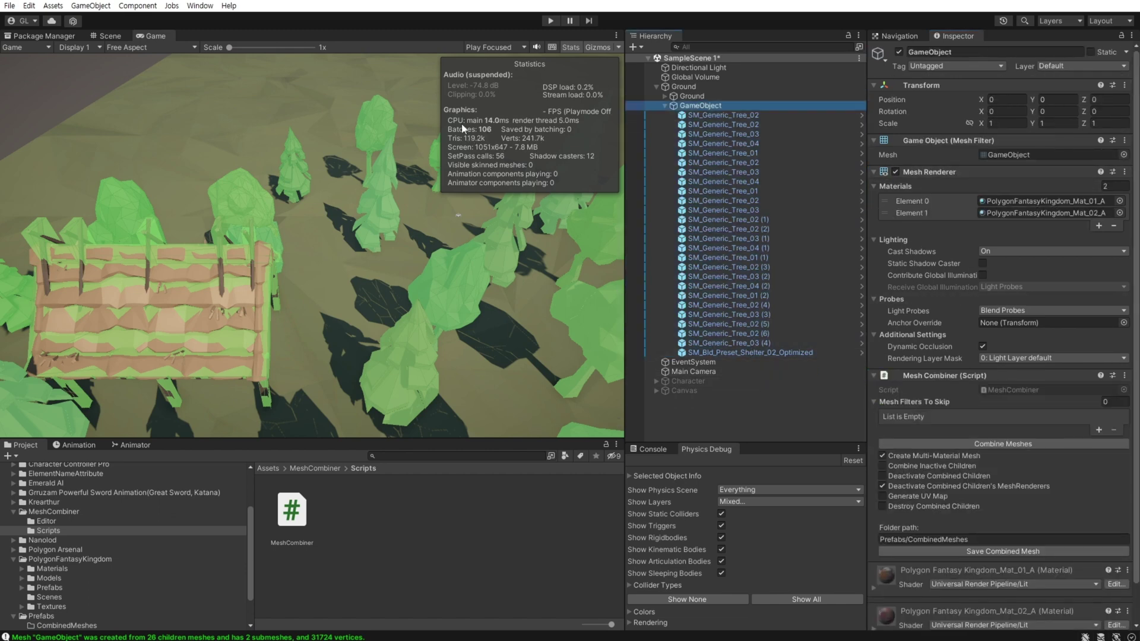
# Toggle the collision geometry overlay off and on in the Scene view, then return to Game view
pyautogui.click(112, 37)
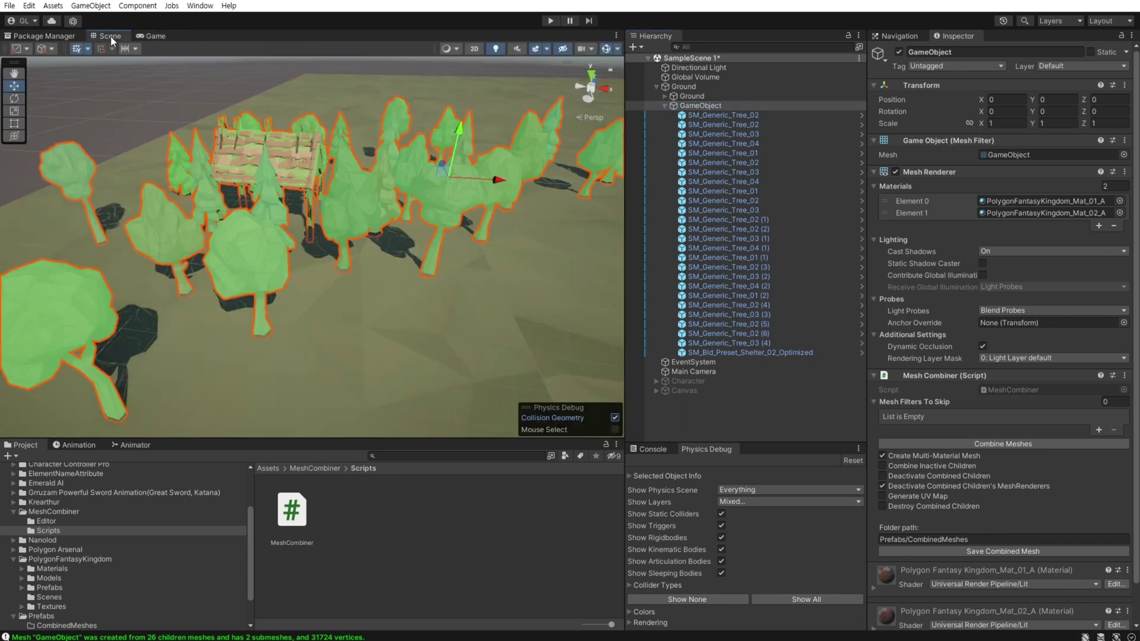
pyautogui.click(615, 417)
pyautogui.click(615, 417)
pyautogui.click(153, 36)
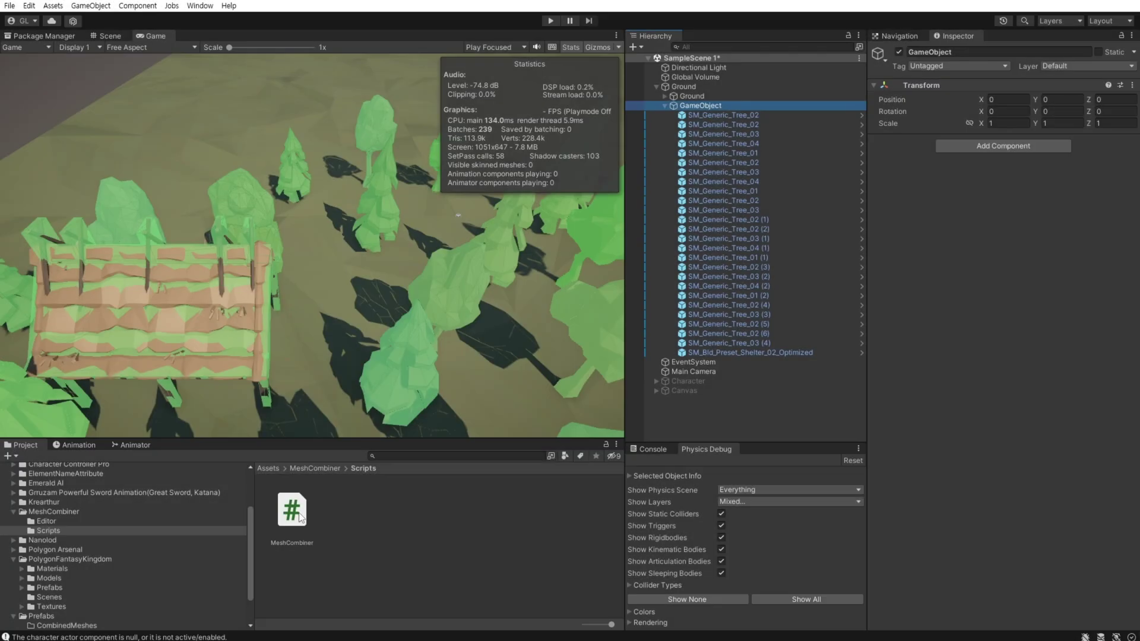
pyautogui.moveTo(300, 518); pyautogui.dragTo(1038, 445)
pyautogui.click(906, 462)
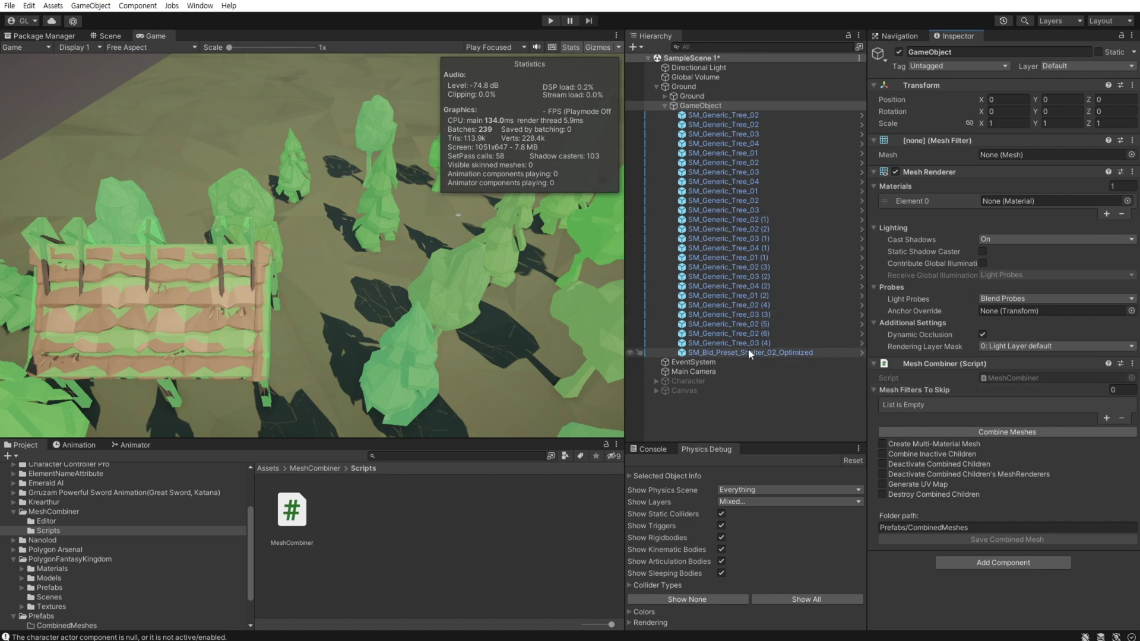
pyautogui.moveTo(747, 350); pyautogui.dragTo(1009, 405)
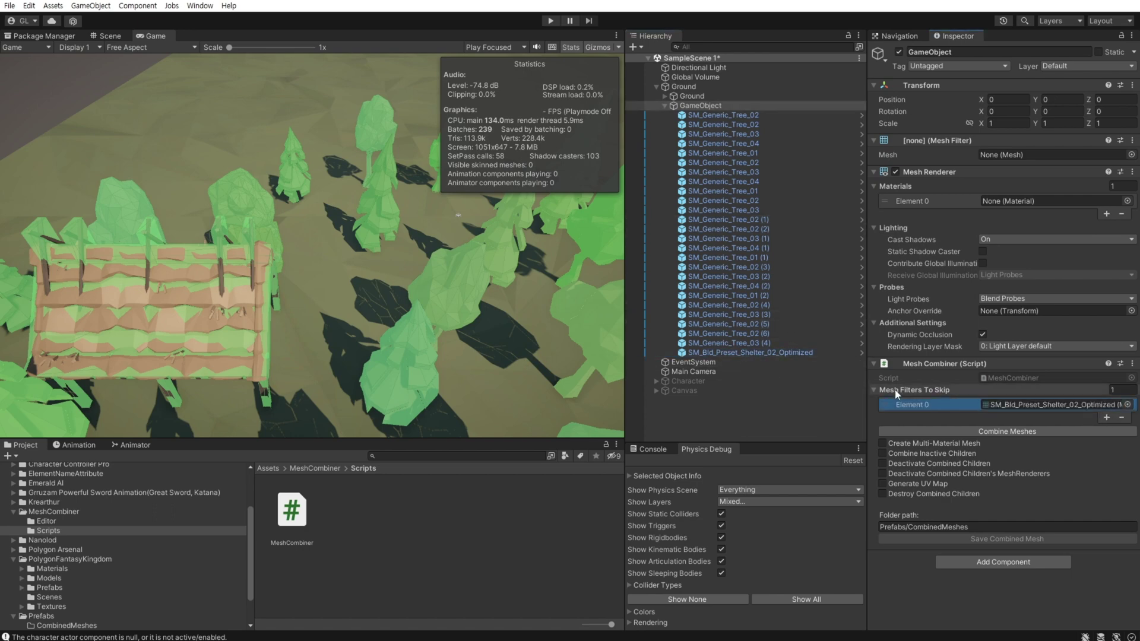
pyautogui.click(771, 352)
pyautogui.hotkey('ctrl', 'z')
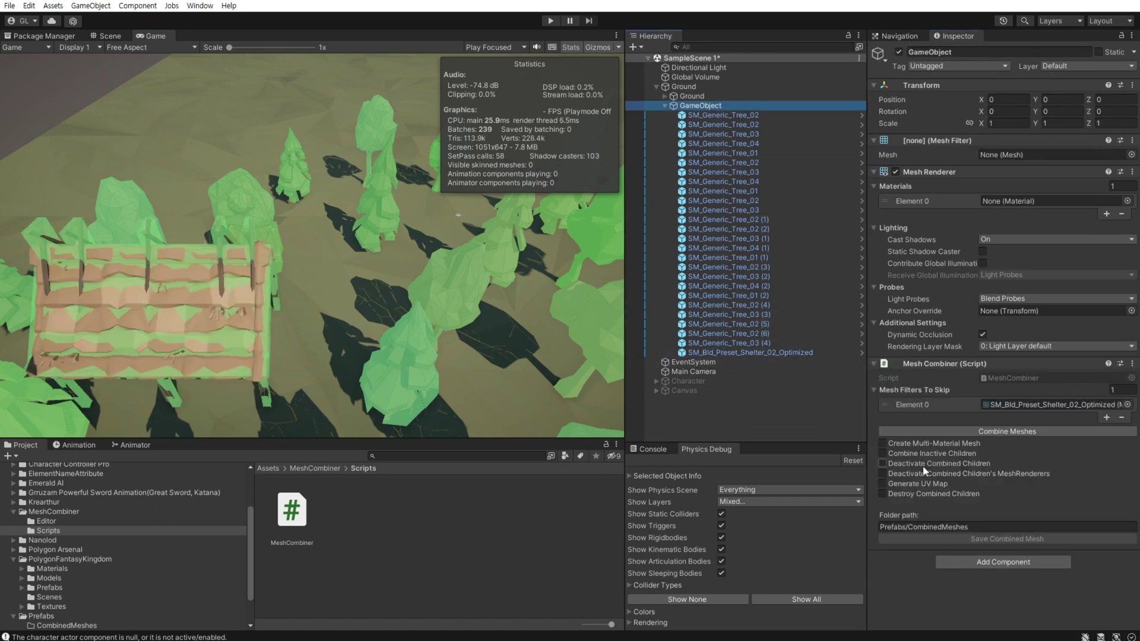
pyautogui.click(931, 444)
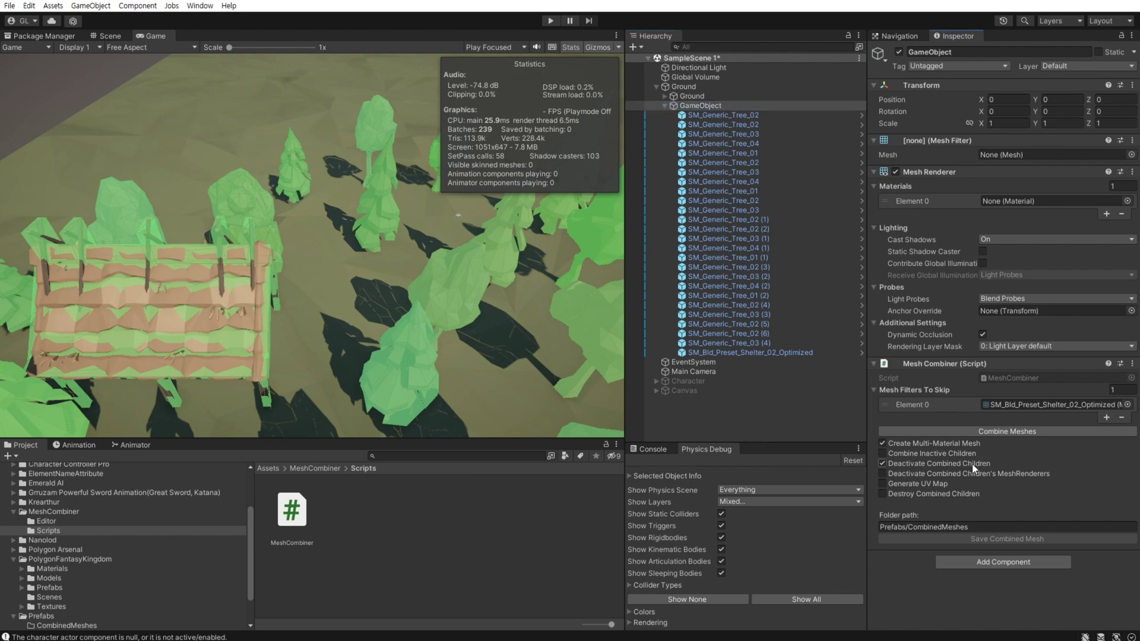
pyautogui.click(974, 432)
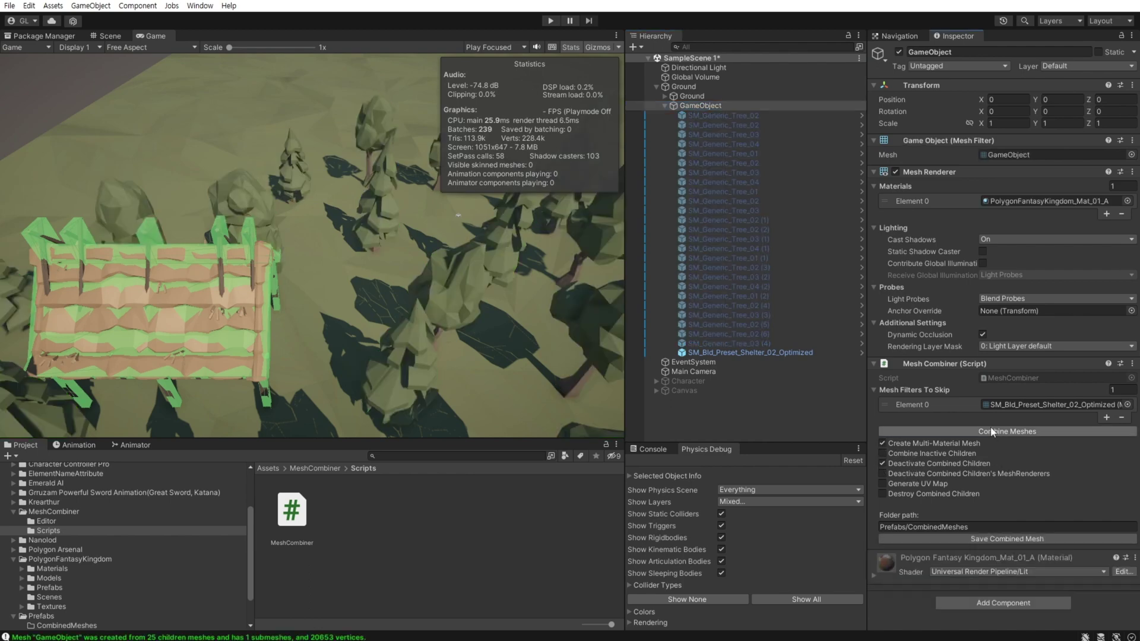
pyautogui.doubleClick(993, 154)
pyautogui.hotkey('ctrl', 'z')
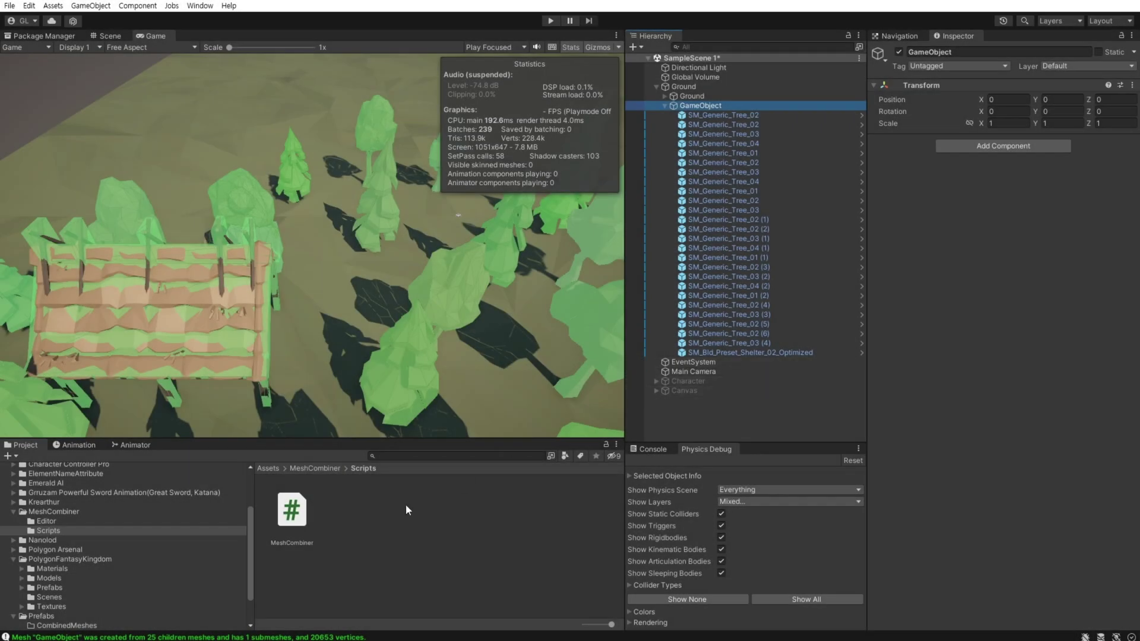
# Create a new C# script named CombineMeshOnStart in the Scripts folder
pyautogui.rightClick(427, 494)
pyautogui.moveTo(534, 190)
pyautogui.click(720, 218)
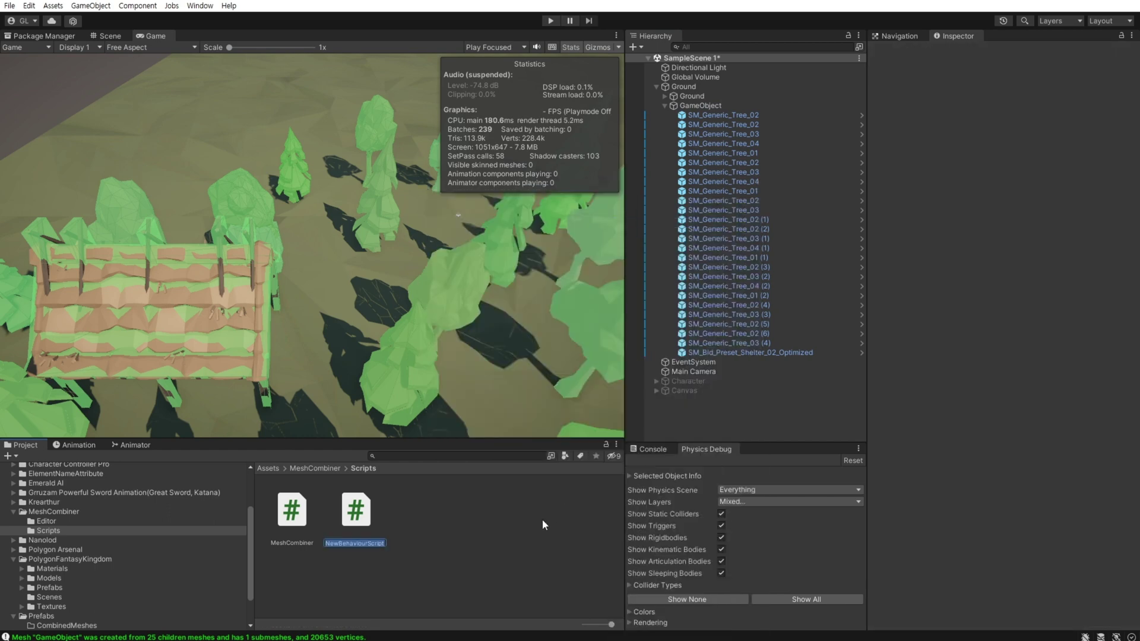
pyautogui.write('Com')
pyautogui.write('bineMeshOnStart')
pyautogui.press('Return')
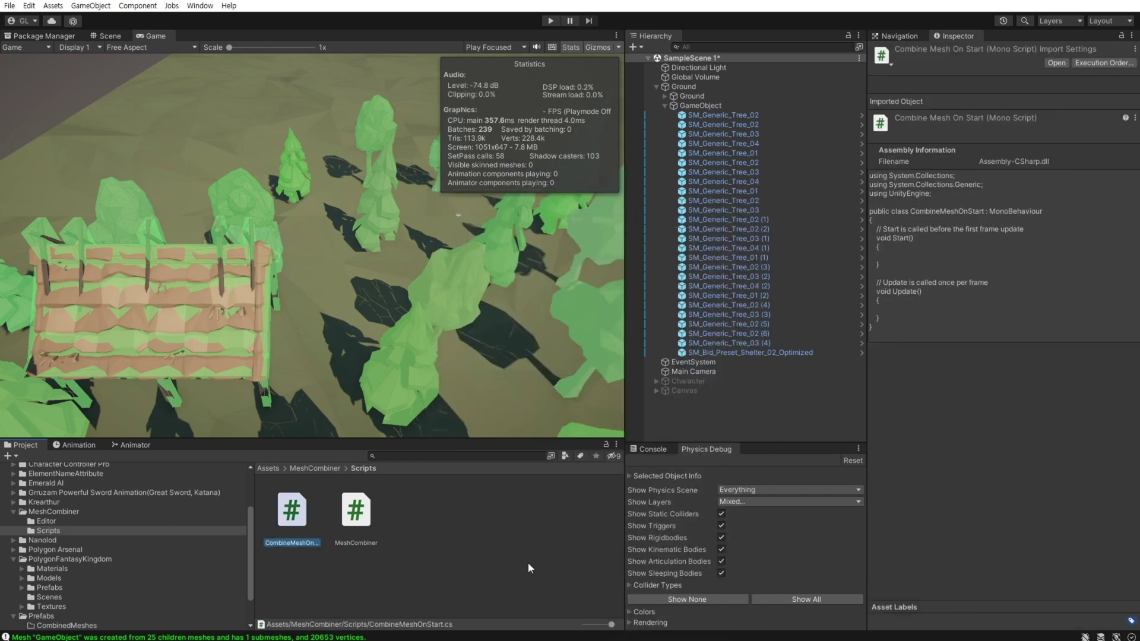
# Attach CombineMeshOnStart to GameObject as a component
pyautogui.click(700, 105)
pyautogui.moveTo(292, 510); pyautogui.dragTo(962, 476)
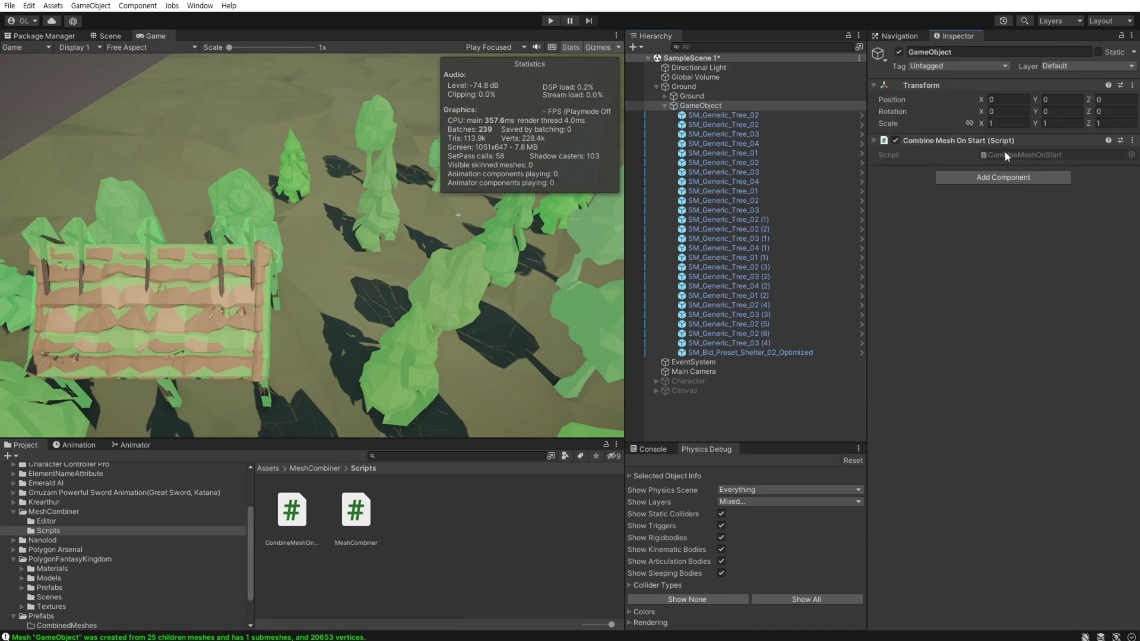
pyautogui.click(1008, 157)
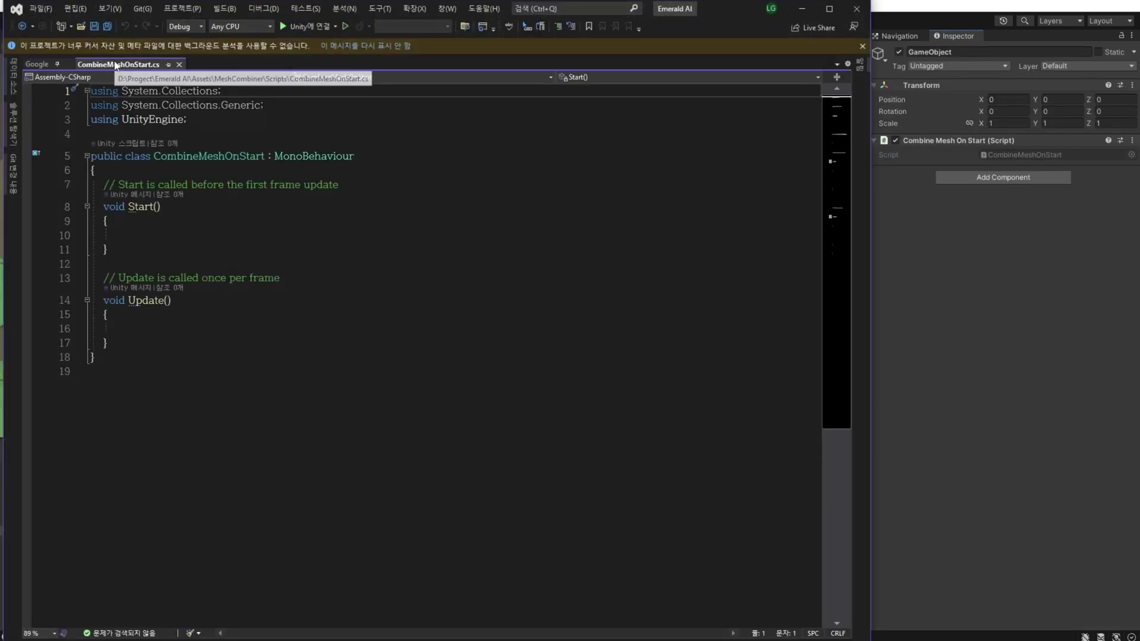
# In Start(), declare meshCombiner = gameObject.AddComponent<MeshCombiner>()
pyautogui.moveTo(77, 65)
pyautogui.mouseDown()
pyautogui.moveTo(727, 285)
pyautogui.moveTo(457, 348)
pyautogui.mouseUp()
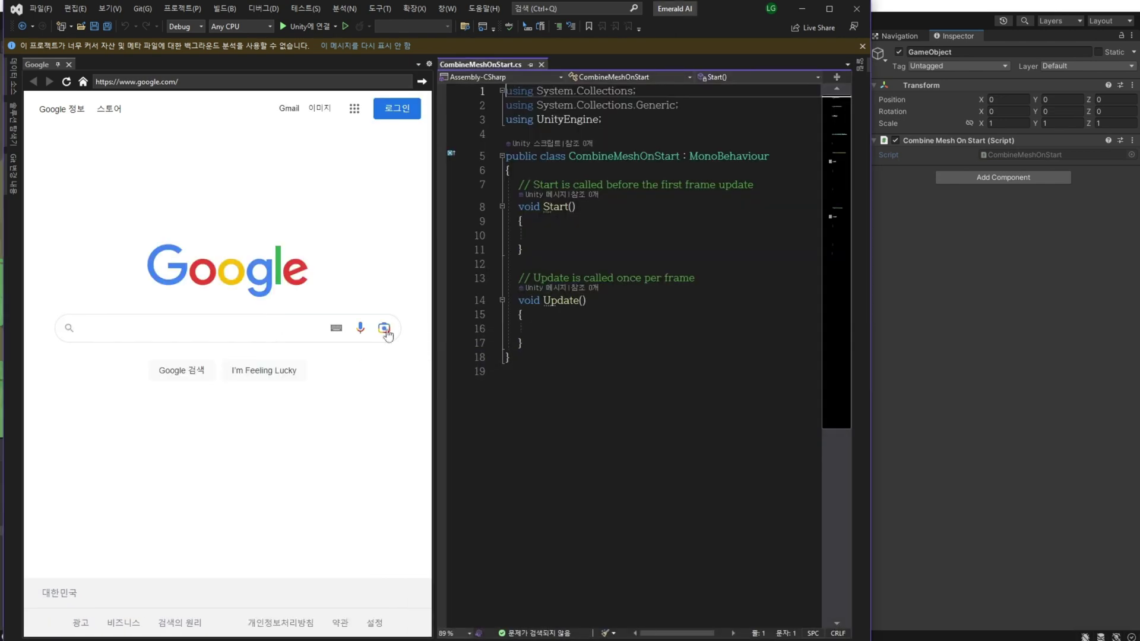
pyautogui.moveTo(435, 404); pyautogui.dragTo(155, 403)
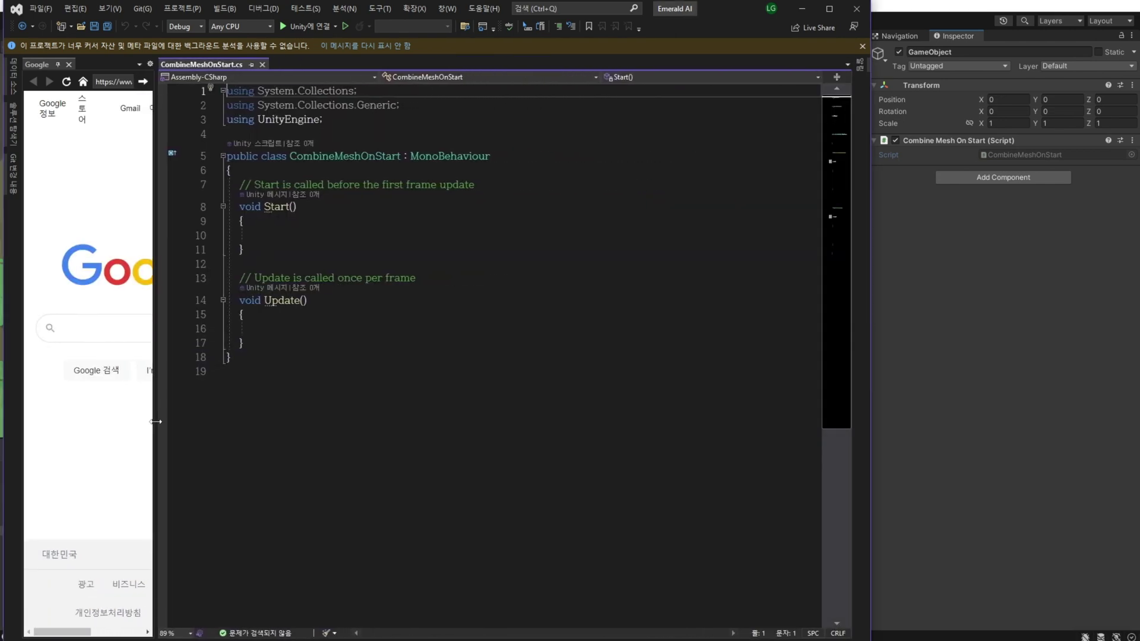
pyautogui.keyDown('ctrl'); pyautogui.scroll(2, 418, 264); pyautogui.keyUp('ctrl')
pyautogui.click(419, 264)
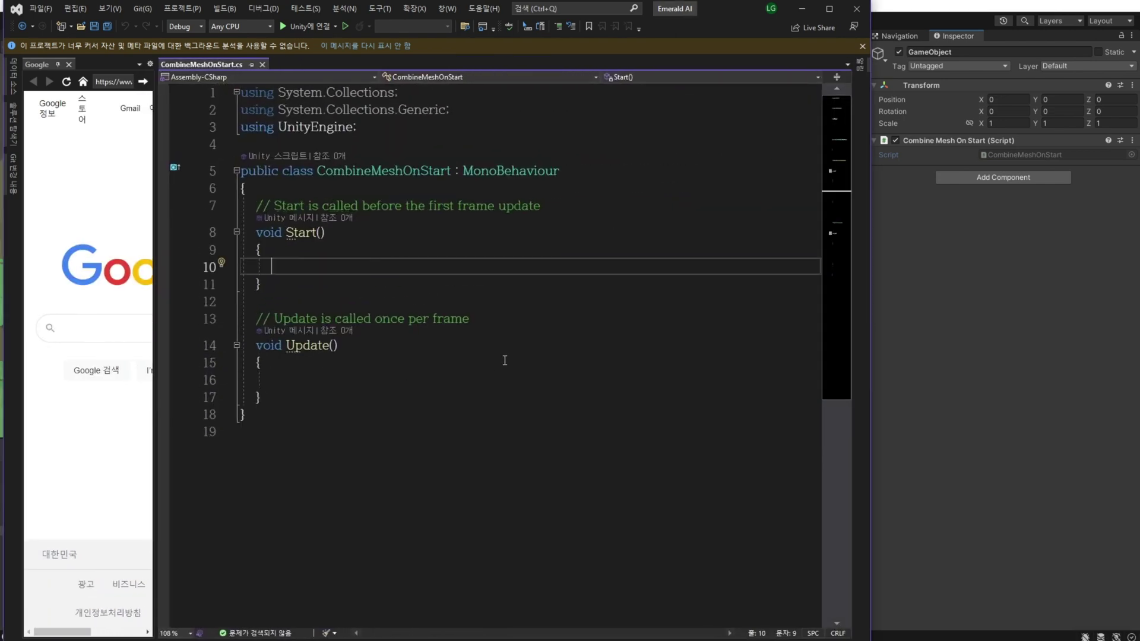
pyautogui.write('MeshCom')
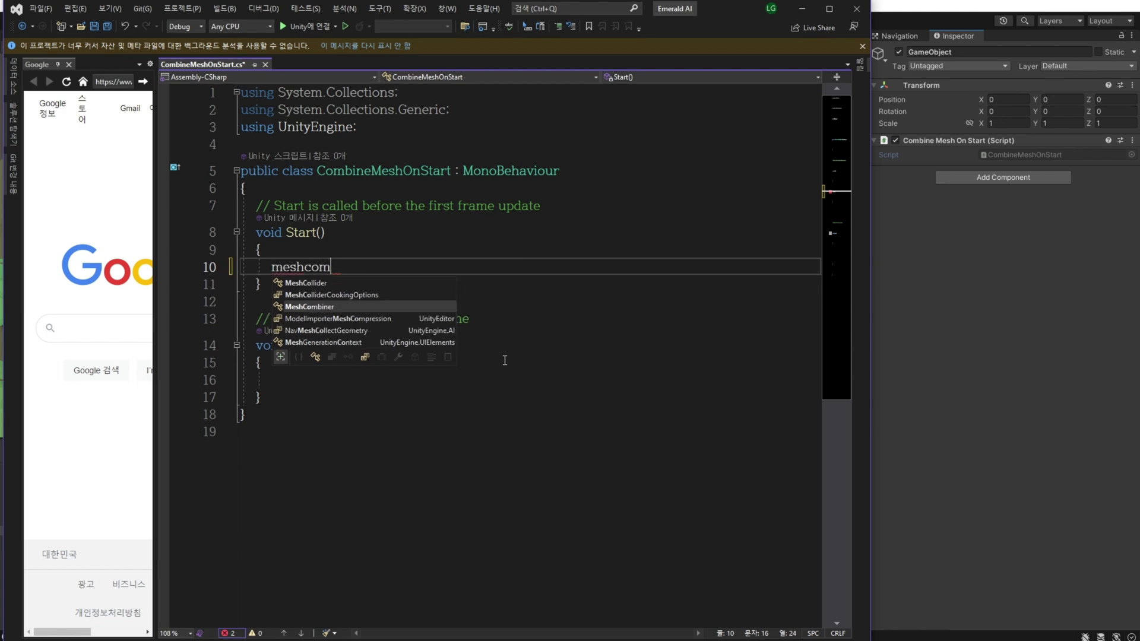
pyautogui.write('bi')
pyautogui.press('Tab')
pyautogui.write('mesh')
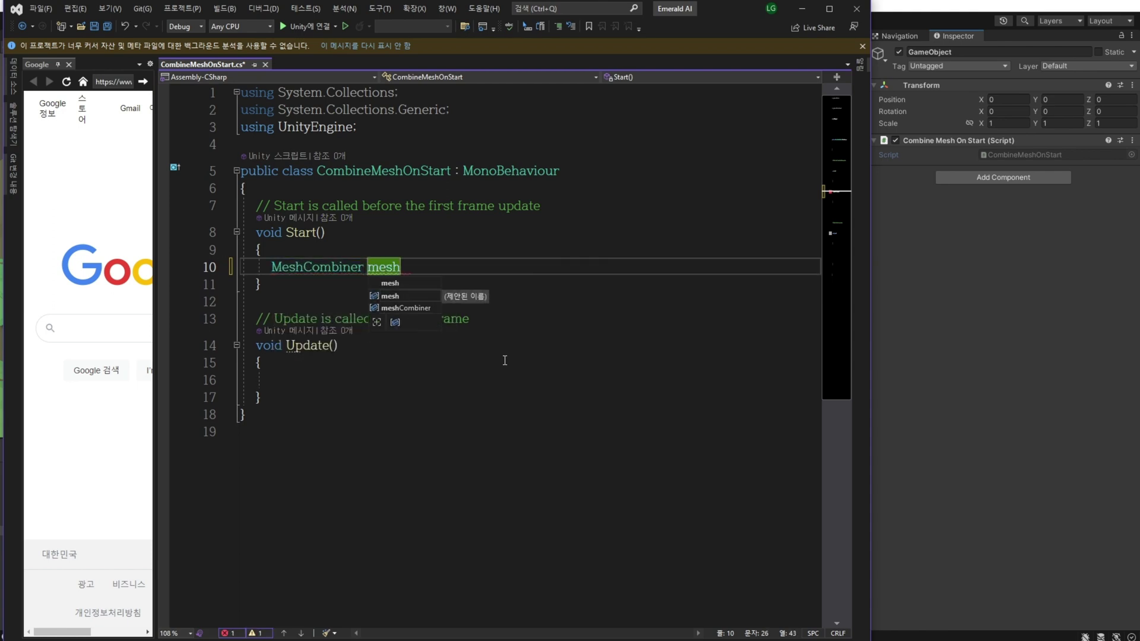
pyautogui.press('Tab')
pyautogui.write('= ga')
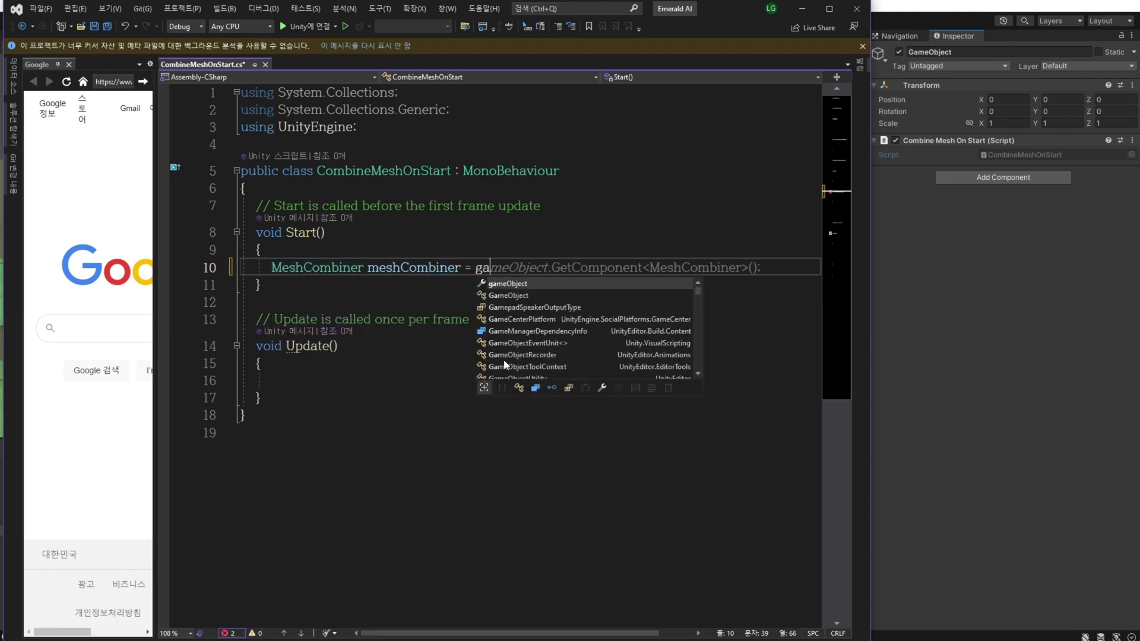
pyautogui.press('Tab')
pyautogui.write('.AddCom')
pyautogui.press('Tab')
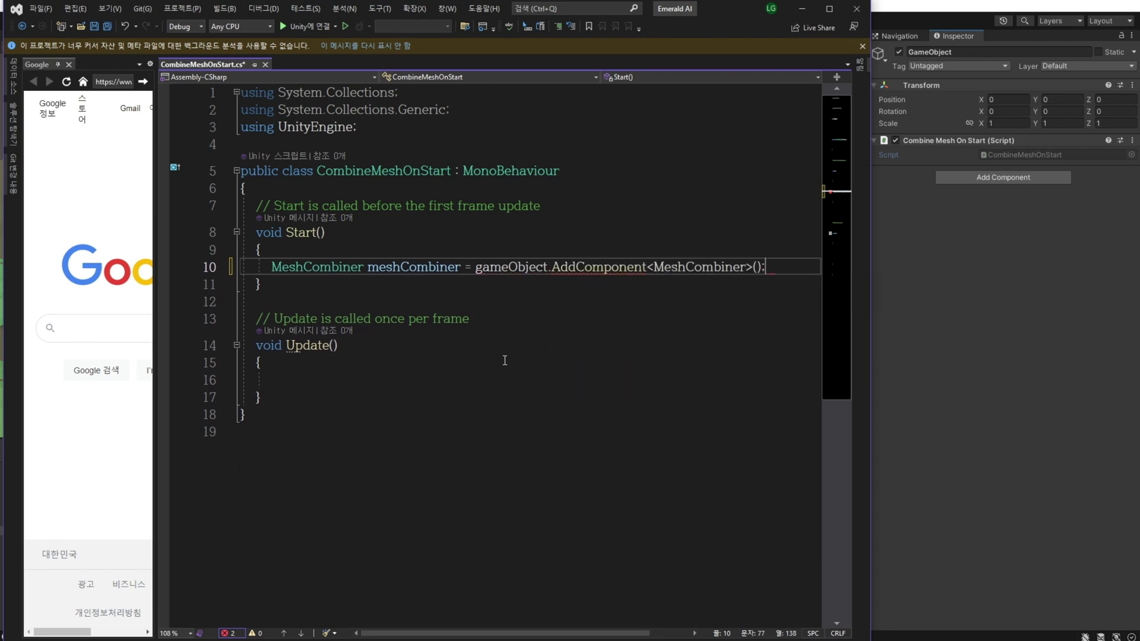
pyautogui.press('Return')
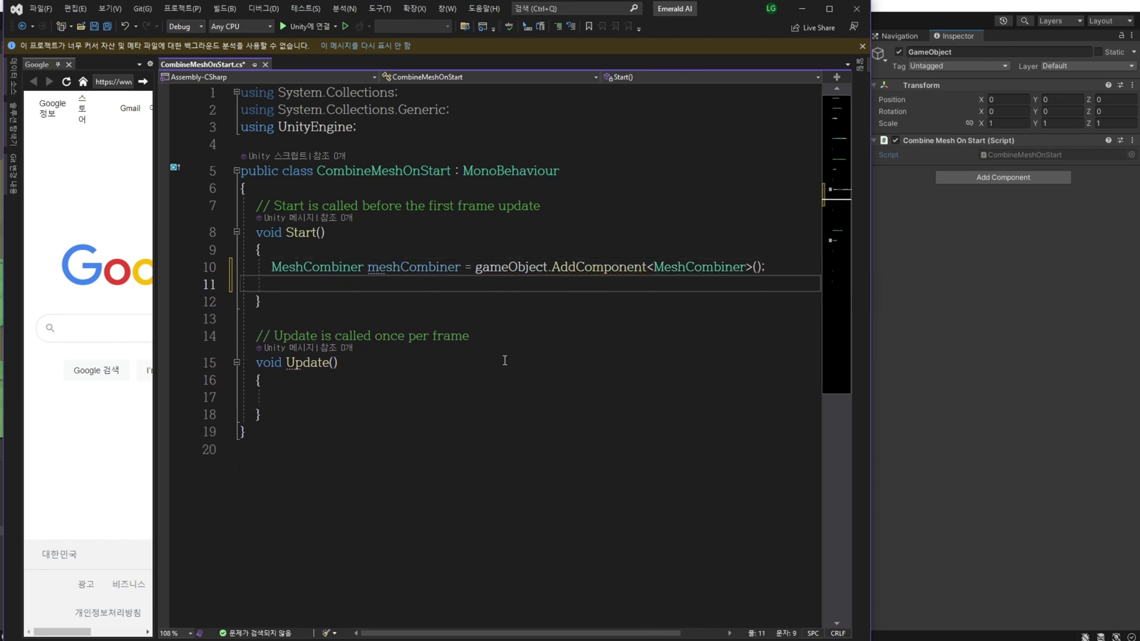
pyautogui.press('Return')
# Set DeactivateCombinedChildrenMeshRenderers and CreateMultiMaterialMesh to true on meshCombiner
pyautogui.write('mesh')
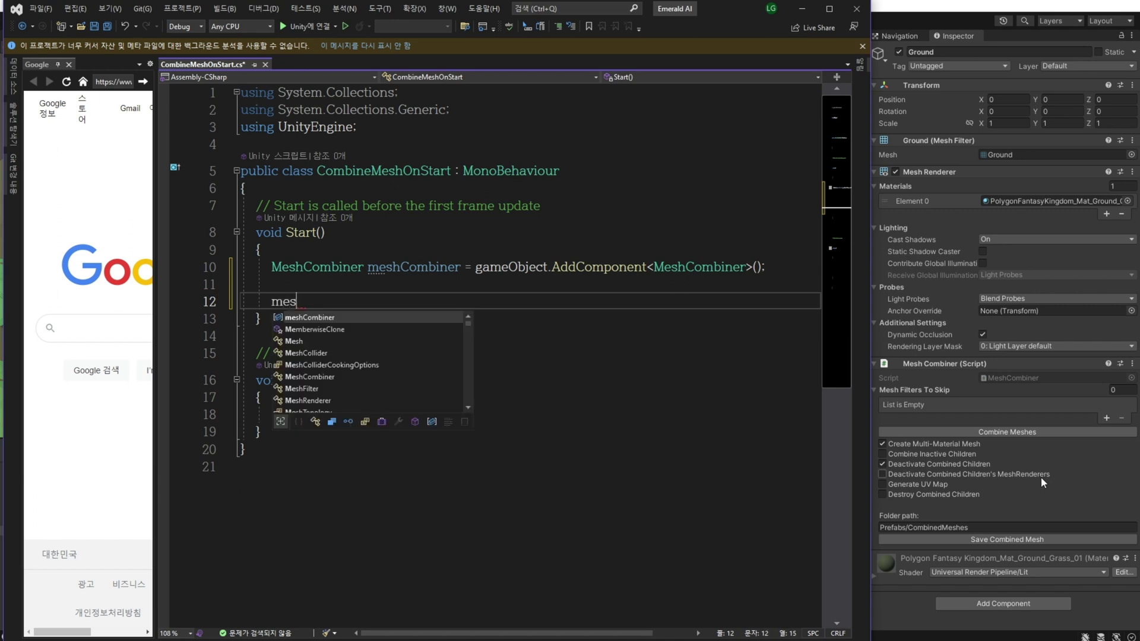
pyautogui.press('Tab')
pyautogui.write('.')
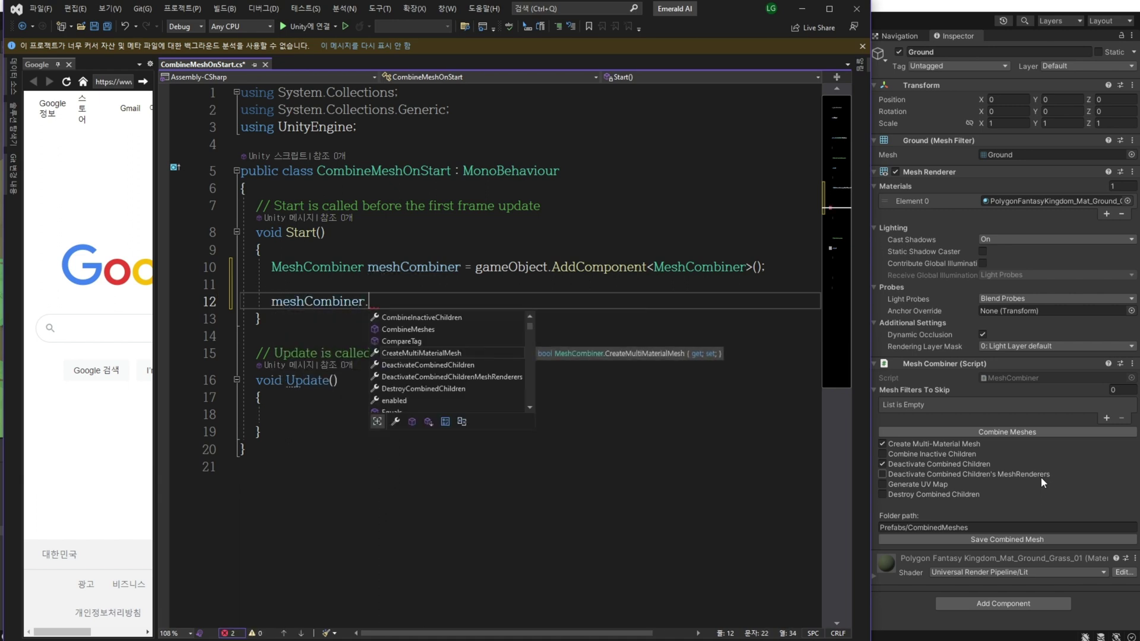
pyautogui.write('de')
pyautogui.press('Down')
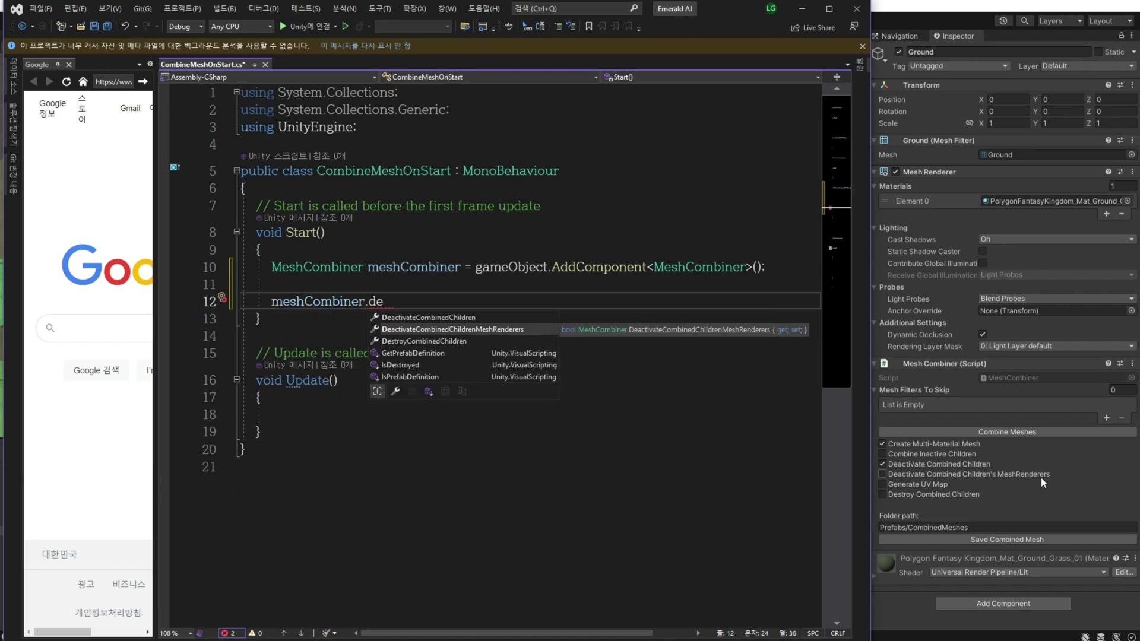
pyautogui.press('Tab')
pyautogui.write('true;')
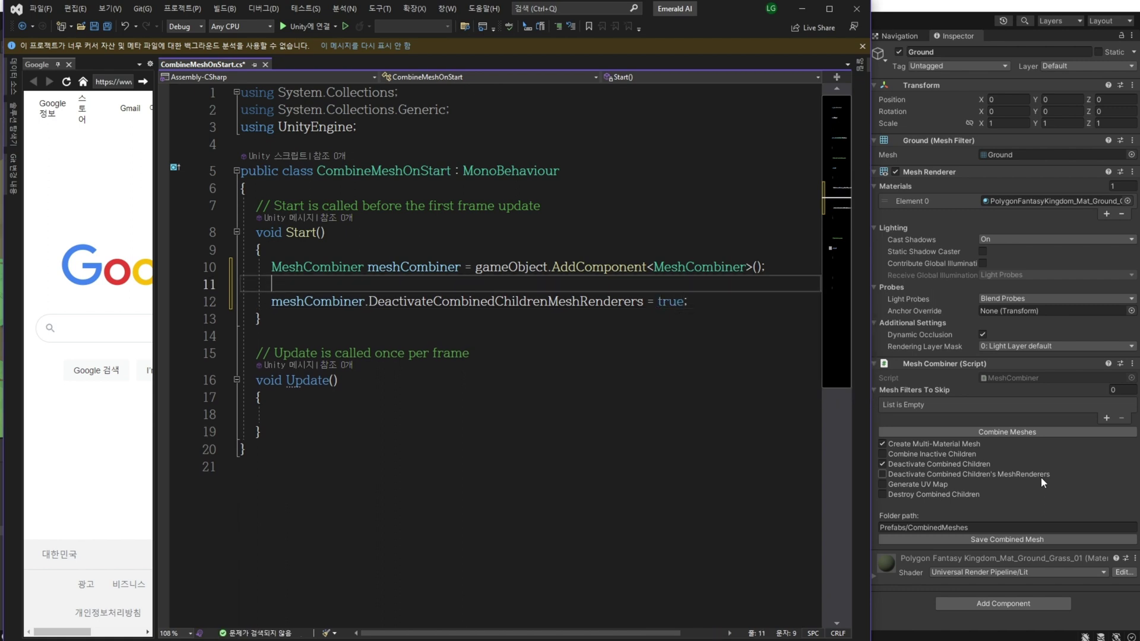
pyautogui.hotkey('ctrl', 'Return')
pyautogui.write('me')
pyautogui.press('Tab')
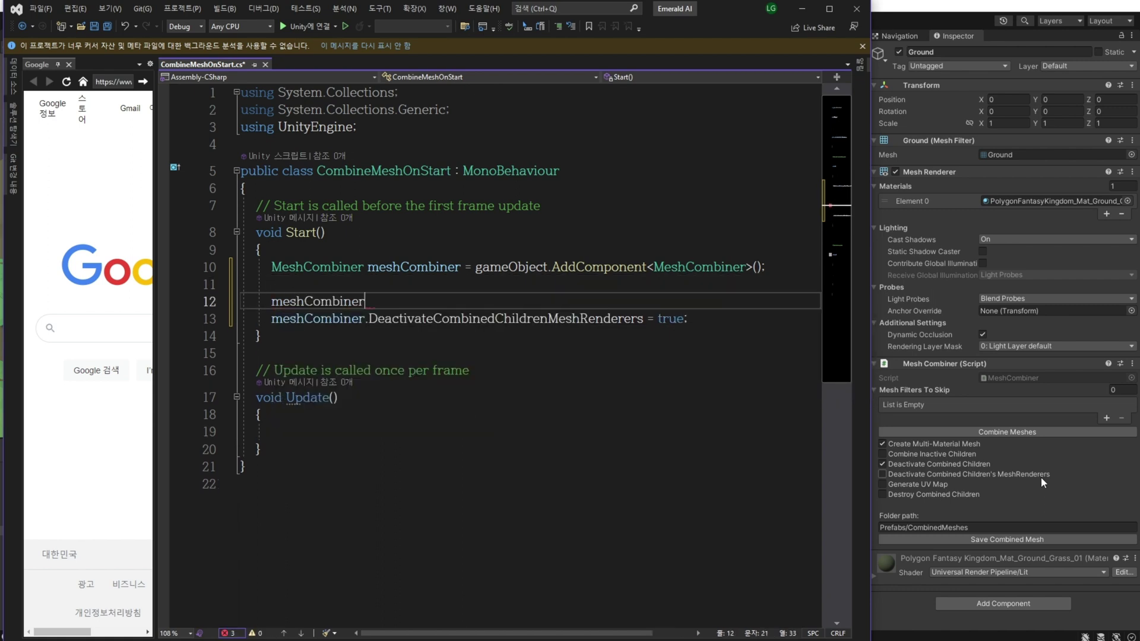
pyautogui.write('.')
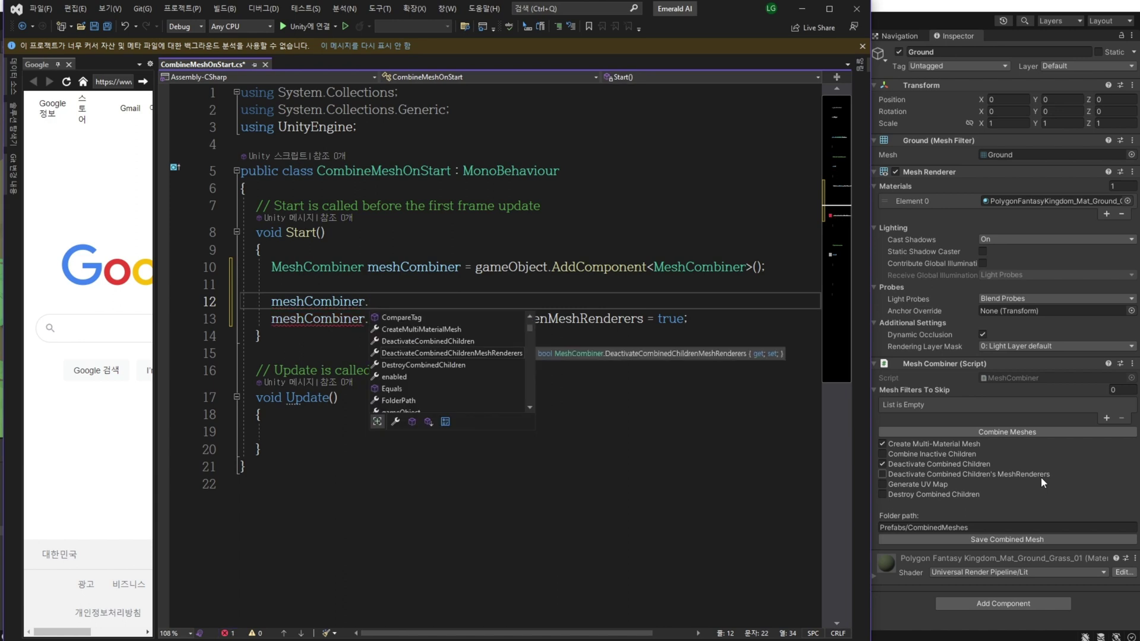
pyautogui.write('cre')
pyautogui.press('Tab')
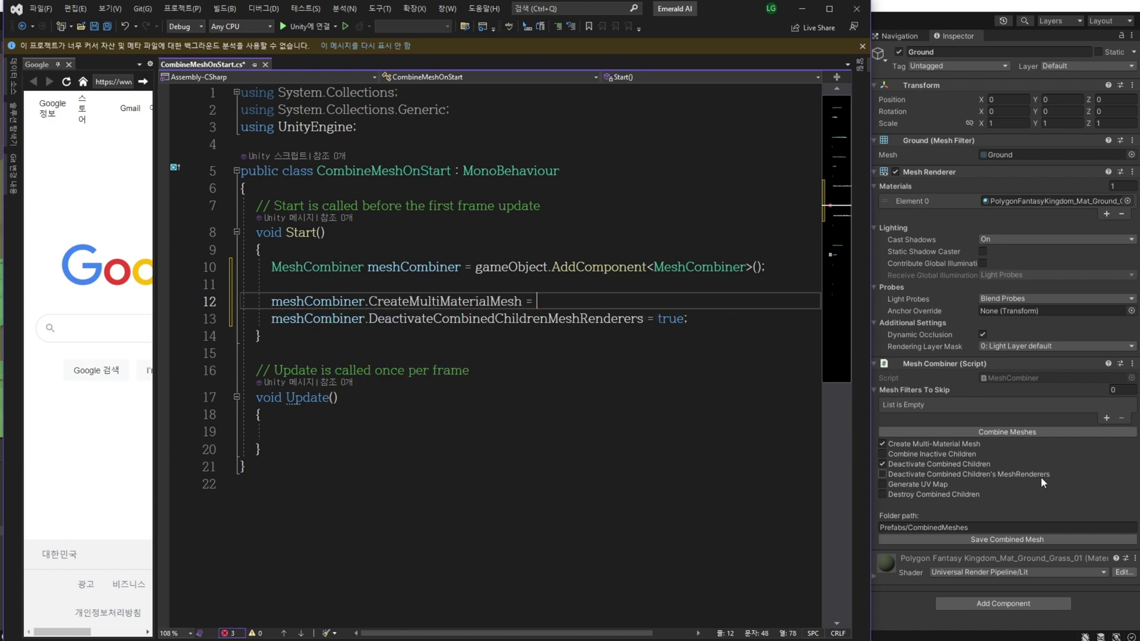
pyautogui.write('tr')
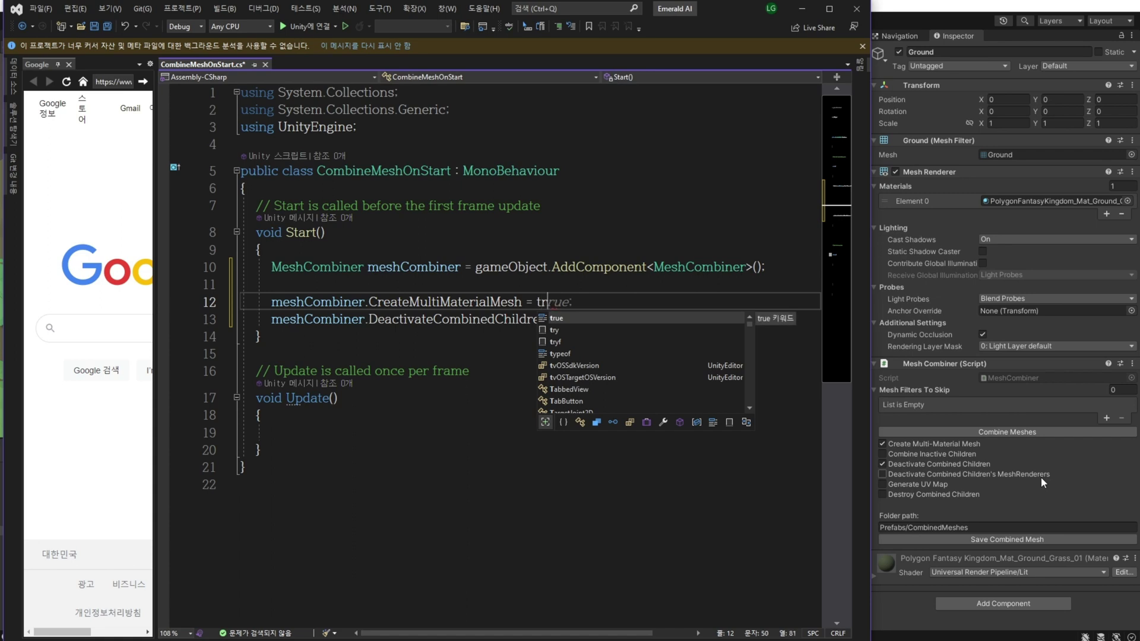
pyautogui.press('Tab')
pyautogui.press('Return')
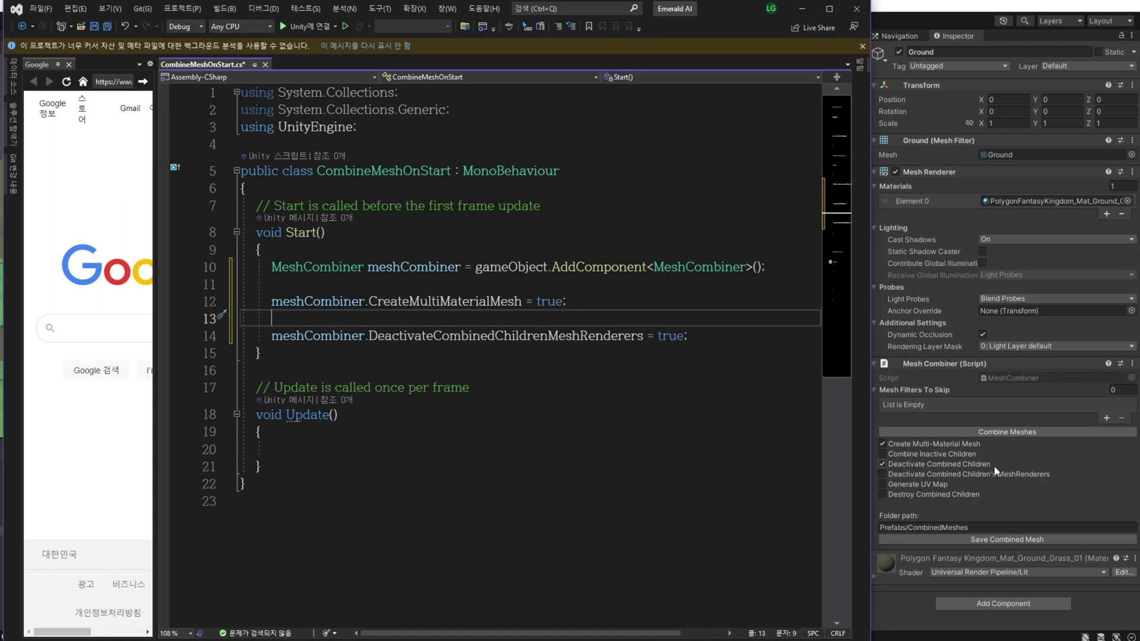
# Set CombineInactiveChildren to true and DeactivateCombinedChildren to false
pyautogui.write('m')
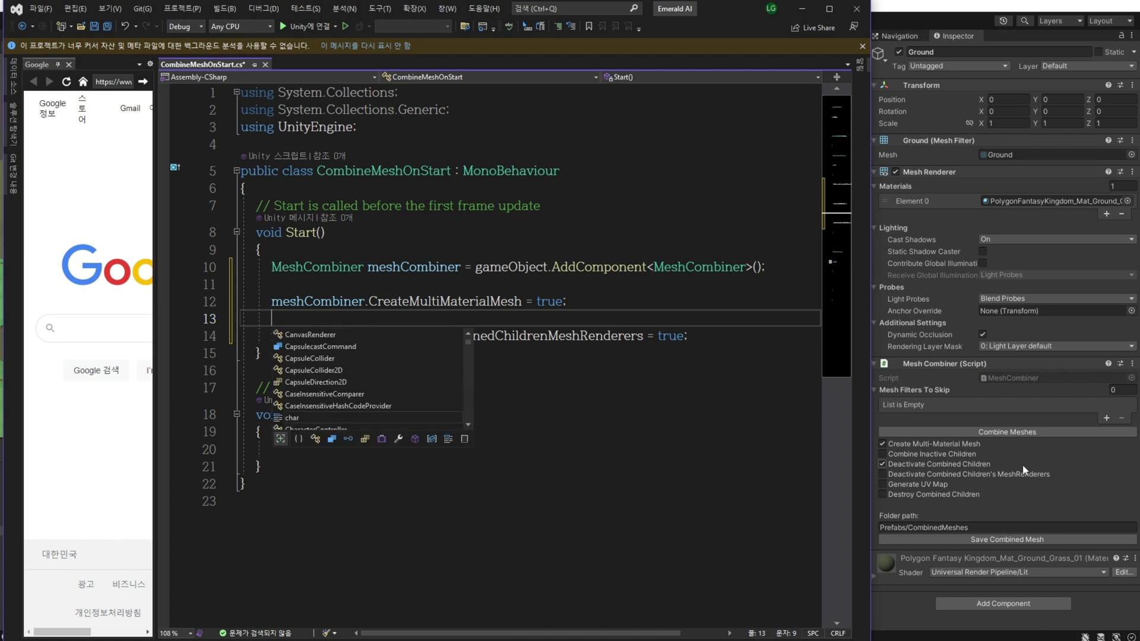
pyautogui.write('e')
pyautogui.press('Tab')
pyautogui.write('Com')
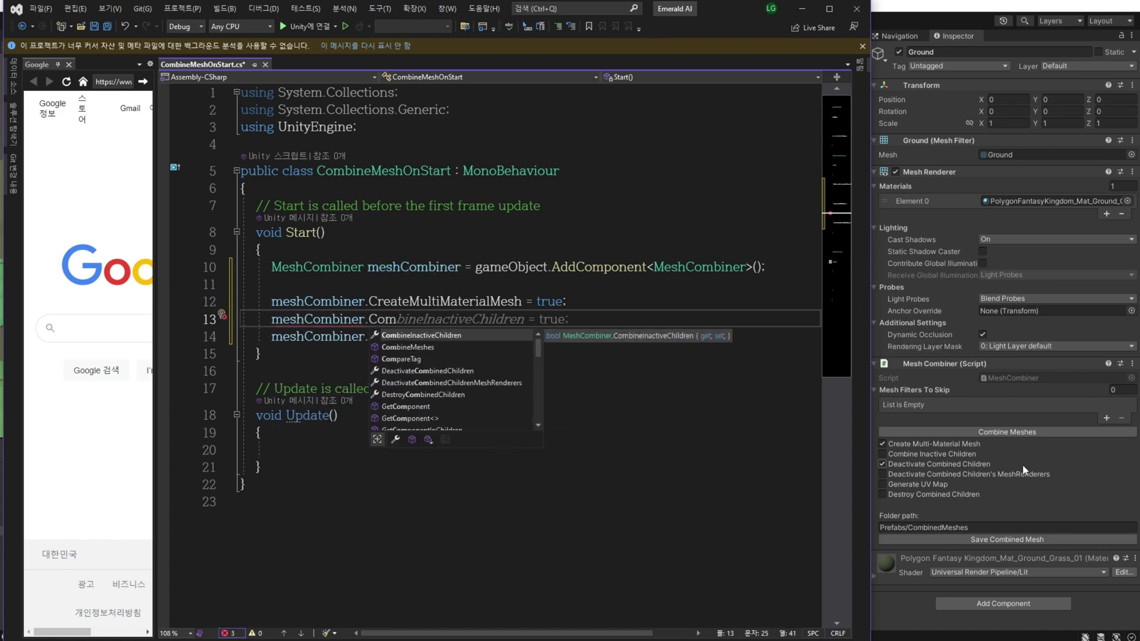
pyautogui.press('Tab')
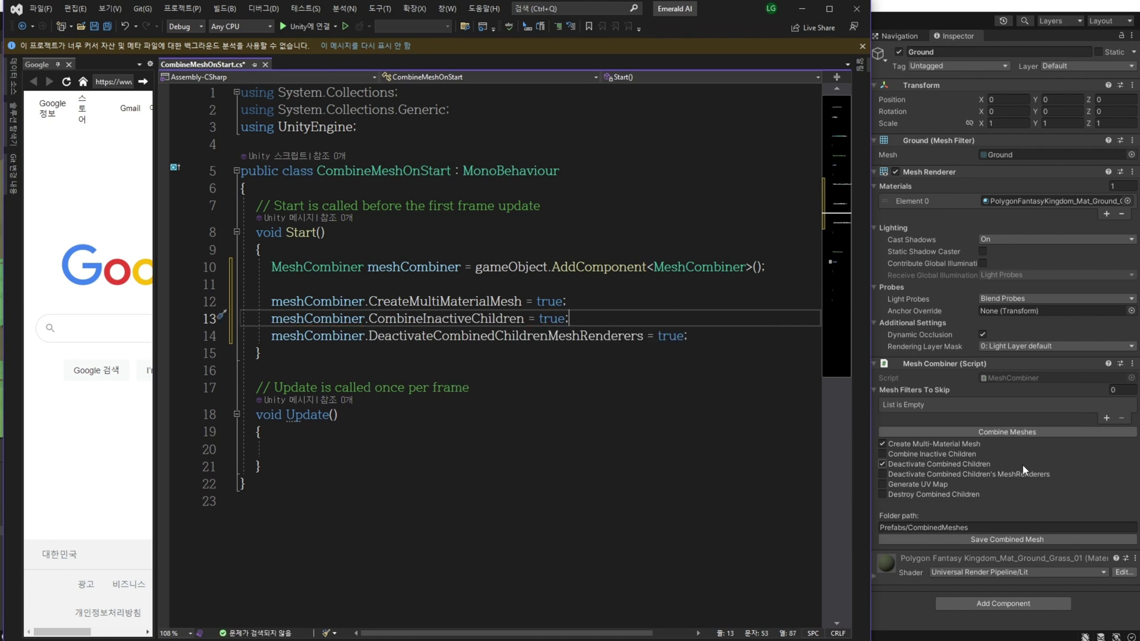
pyautogui.press('Return')
pyautogui.write('mes')
pyautogui.press('Tab')
pyautogui.write('.')
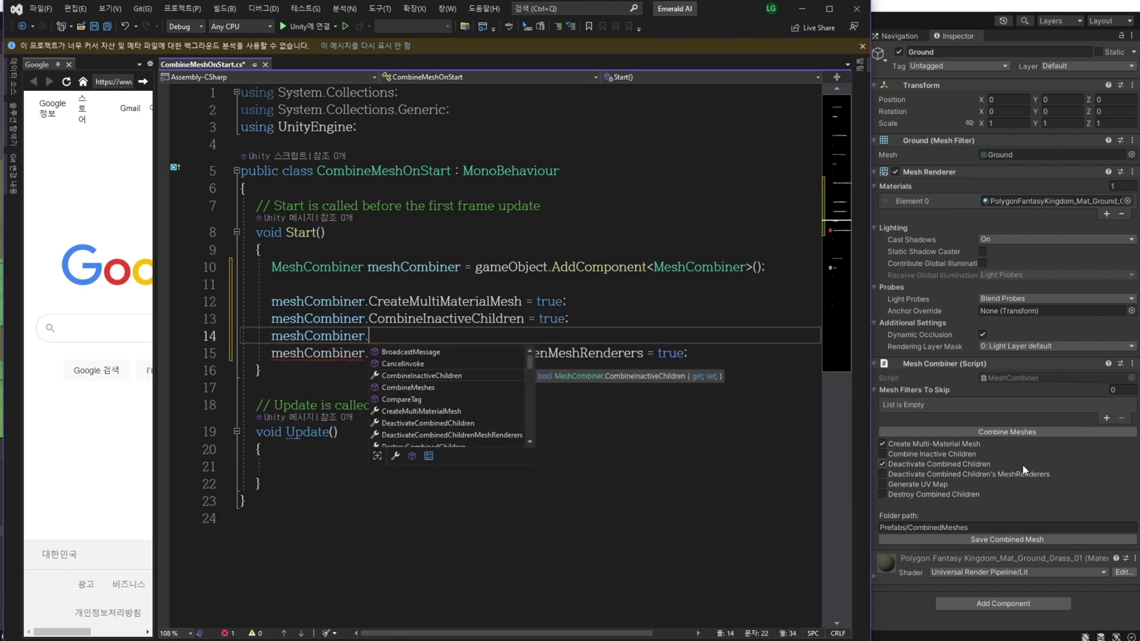
pyautogui.write('Dea')
pyautogui.press('Tab')
pyautogui.write('= f')
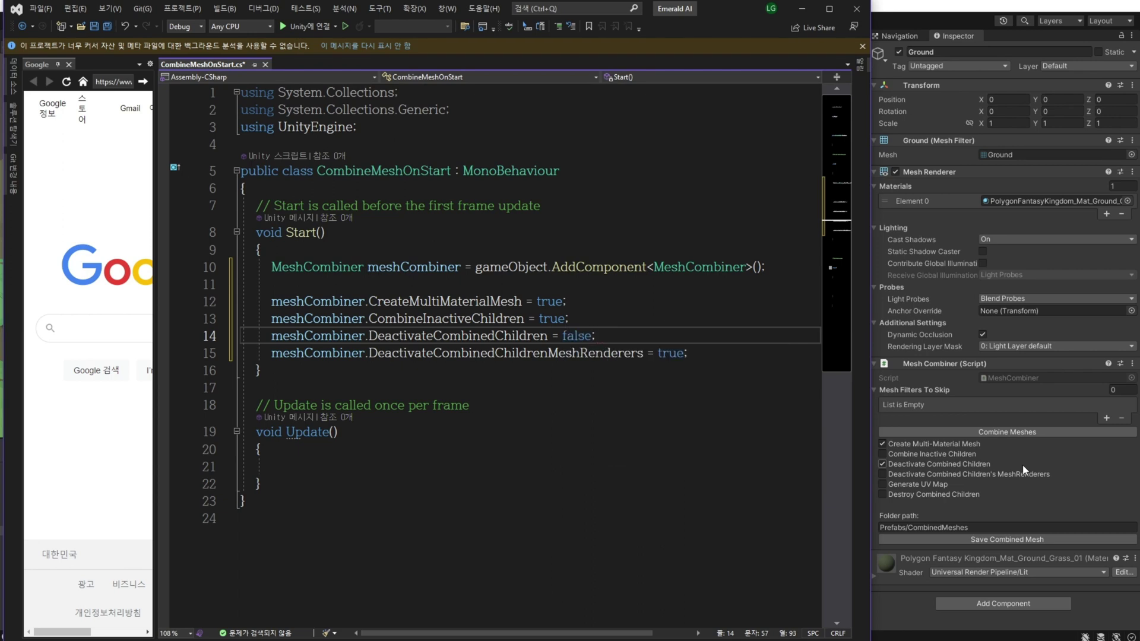
# Add a meshCombiner.CombineMeshes(false) call after the settings
pyautogui.click(689, 352)
pyautogui.press('Return')
pyautogui.press('Return')
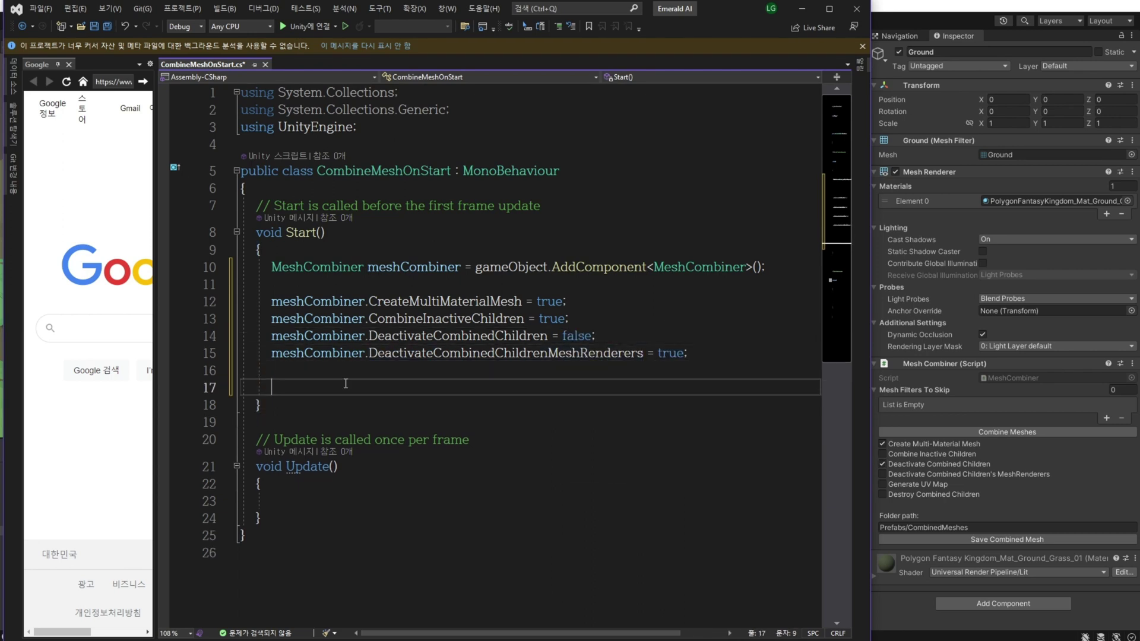
pyautogui.write('mesh')
pyautogui.press('Tab')
pyautogui.write('.com')
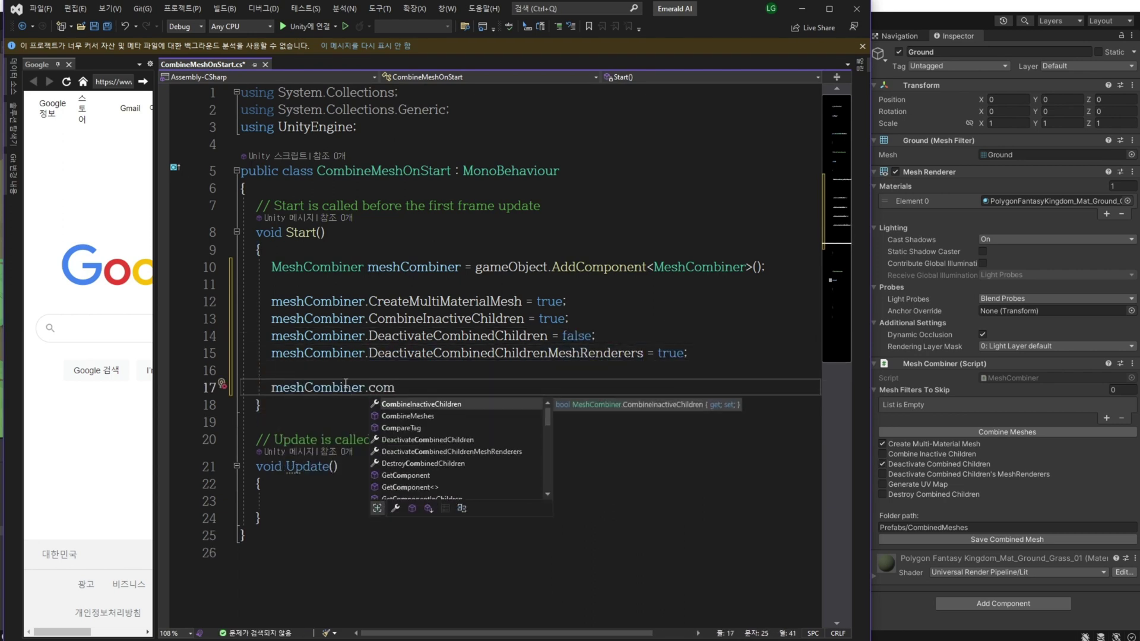
pyautogui.write('*(alse')
pyautogui.press('End')
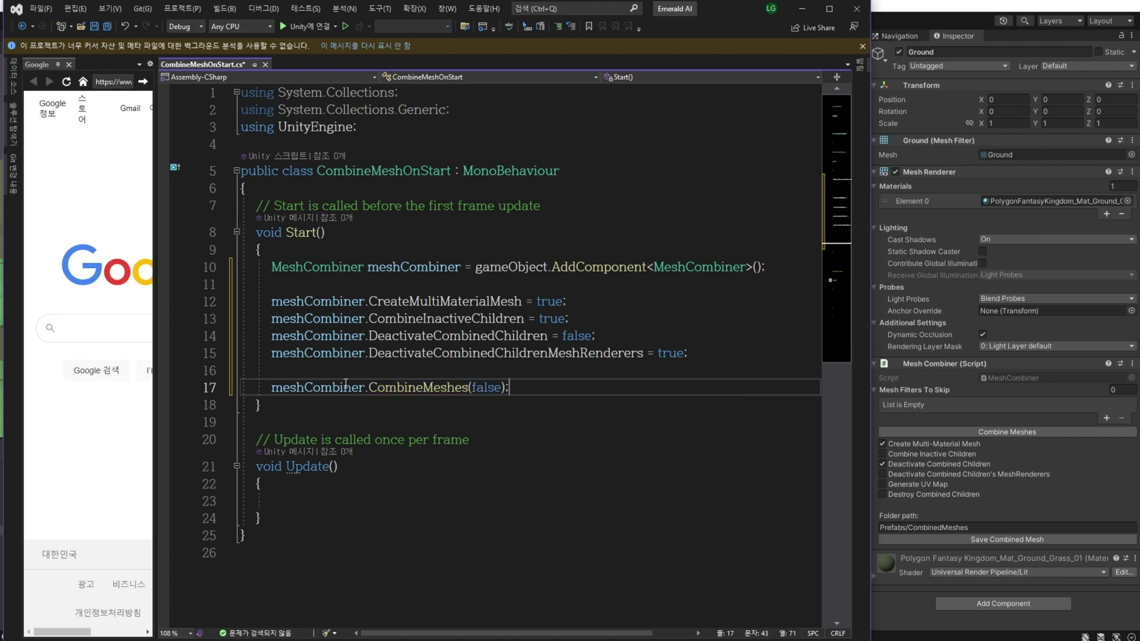
# Delete the unused Update() method from the script
pyautogui.press('Down')
pyautogui.hotkey('shift', 'Down')
pyautogui.hotkey('shift', 'Down')
pyautogui.hotkey('shift', 'Down')
pyautogui.press('Delete')
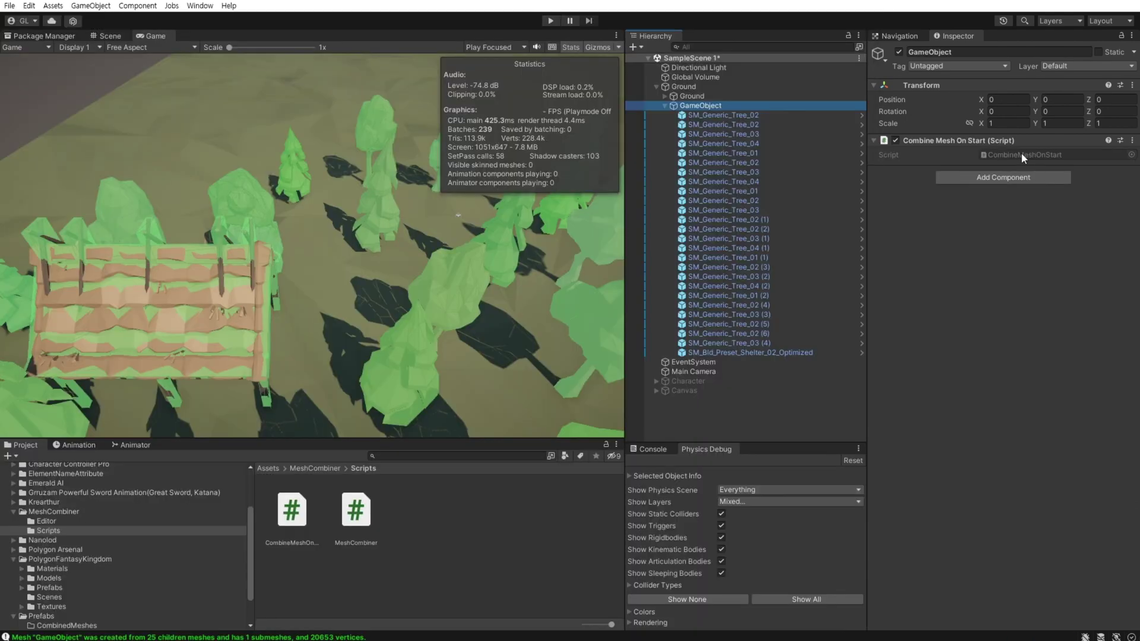
# Play the scene to check the 25 child meshes merge into one, then stop playback
pyautogui.click(550, 23)
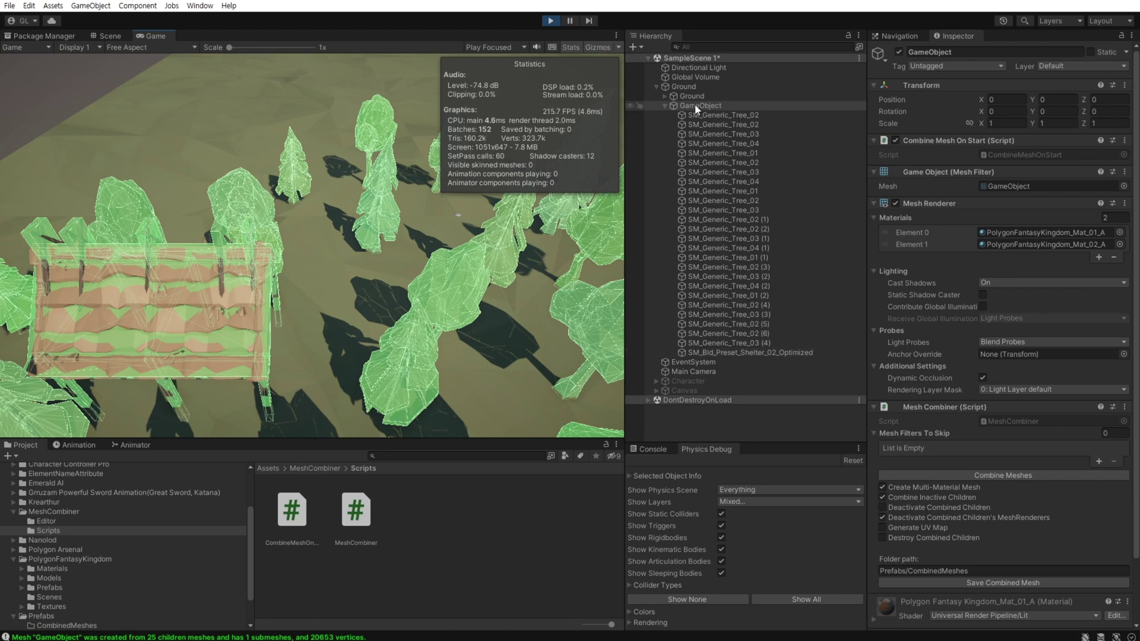
pyautogui.click(551, 20)
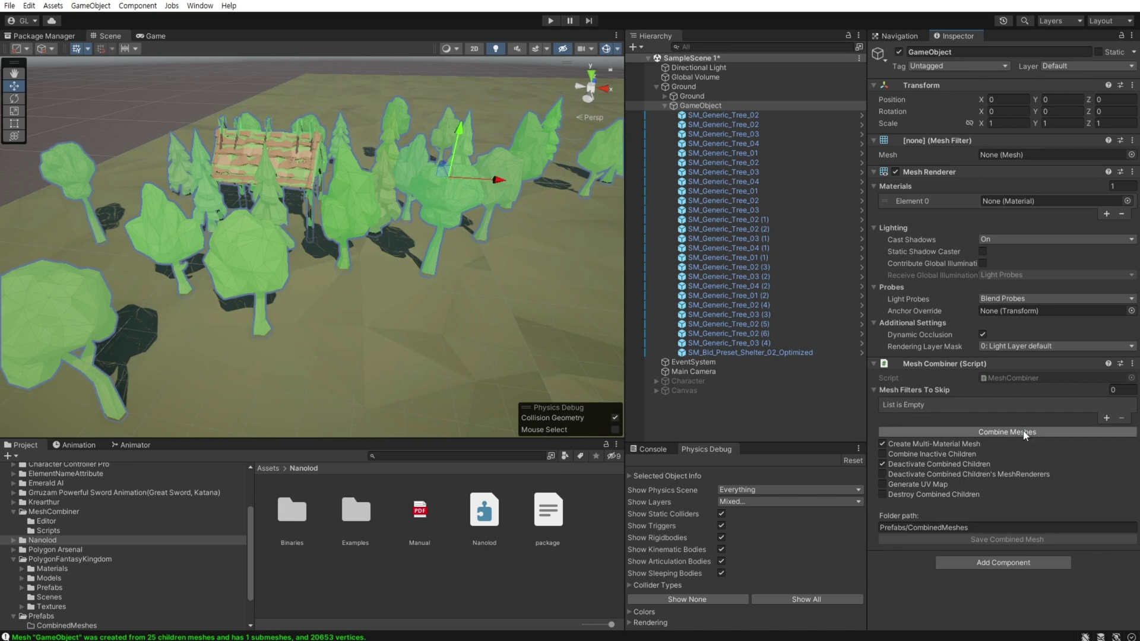
# Save the combined mesh to Prefabs/CombinedMeshes and place it in the scene
pyautogui.click(948, 431)
pyautogui.scroll(-1, 948, 463)
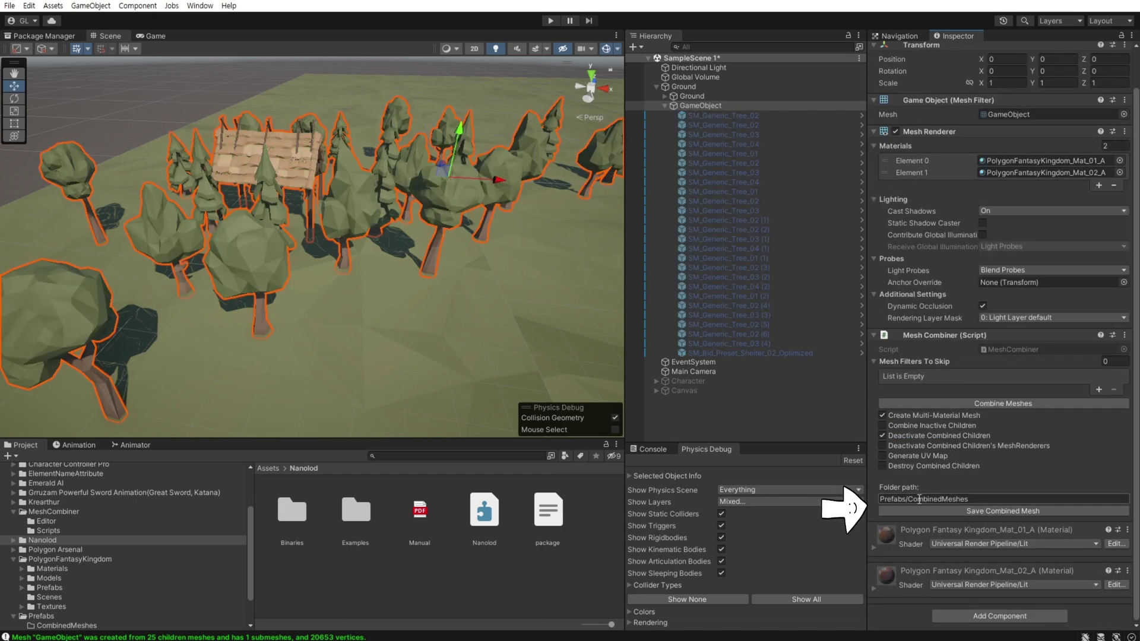
pyautogui.click(945, 499)
pyautogui.click(1011, 510)
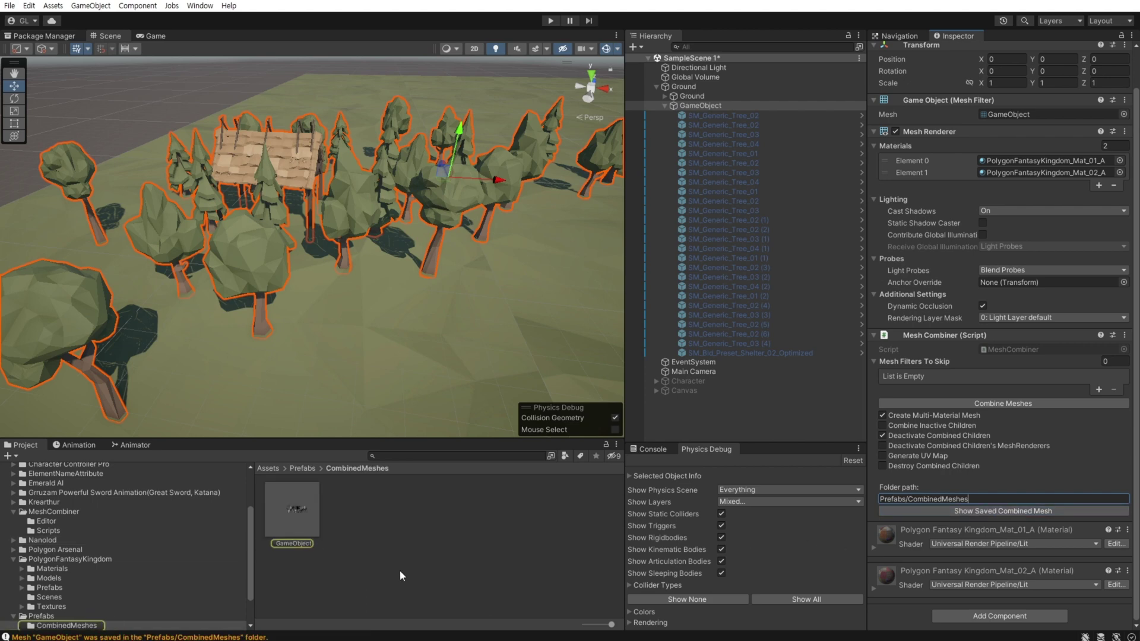
pyautogui.moveTo(292, 510); pyautogui.dragTo(710, 415)
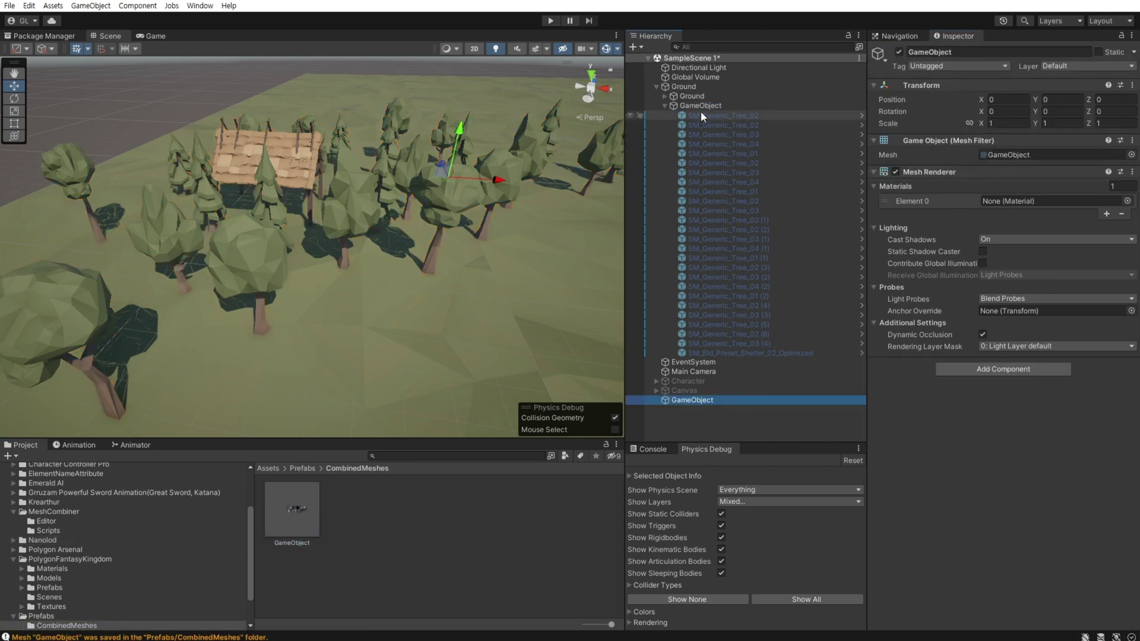
# Deactivate the original group of separate trees
pyautogui.click(693, 106)
pyautogui.click(1045, 200)
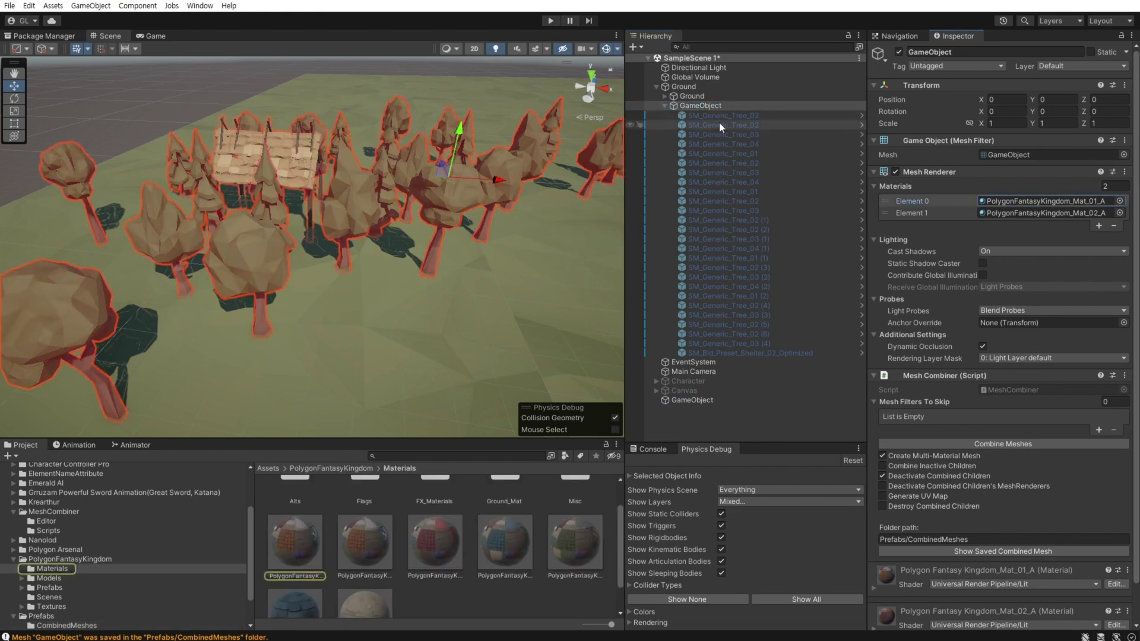
pyautogui.click(898, 52)
# Add Mat_02_A as a second material on the combined tree object
pyautogui.click(688, 401)
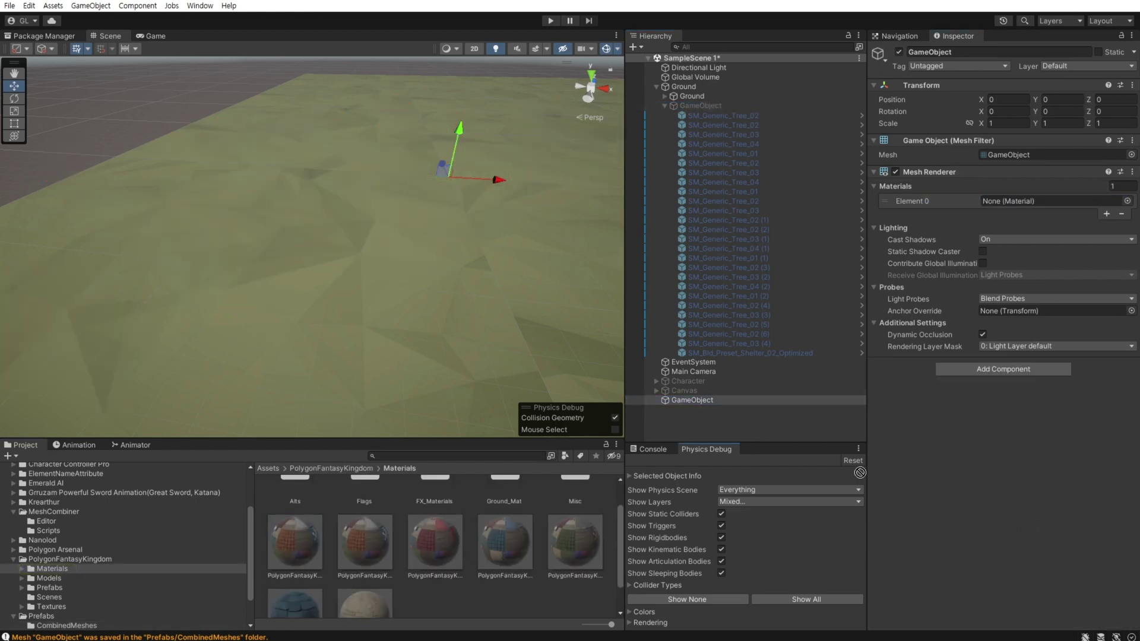
pyautogui.click(1106, 214)
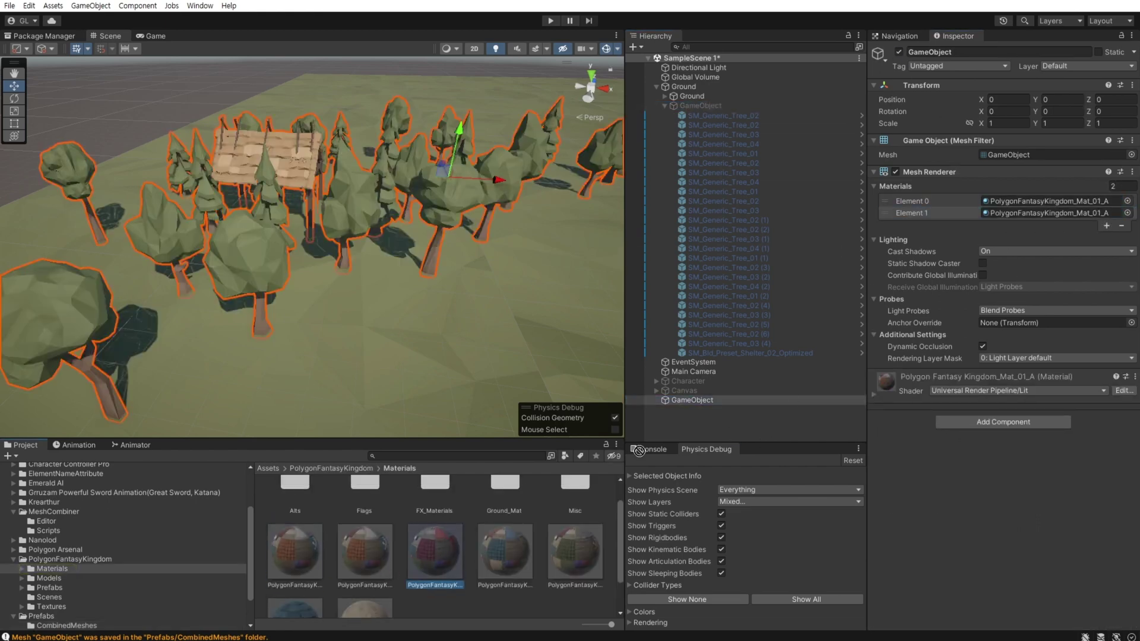
pyautogui.moveTo(434, 540); pyautogui.dragTo(1060, 211)
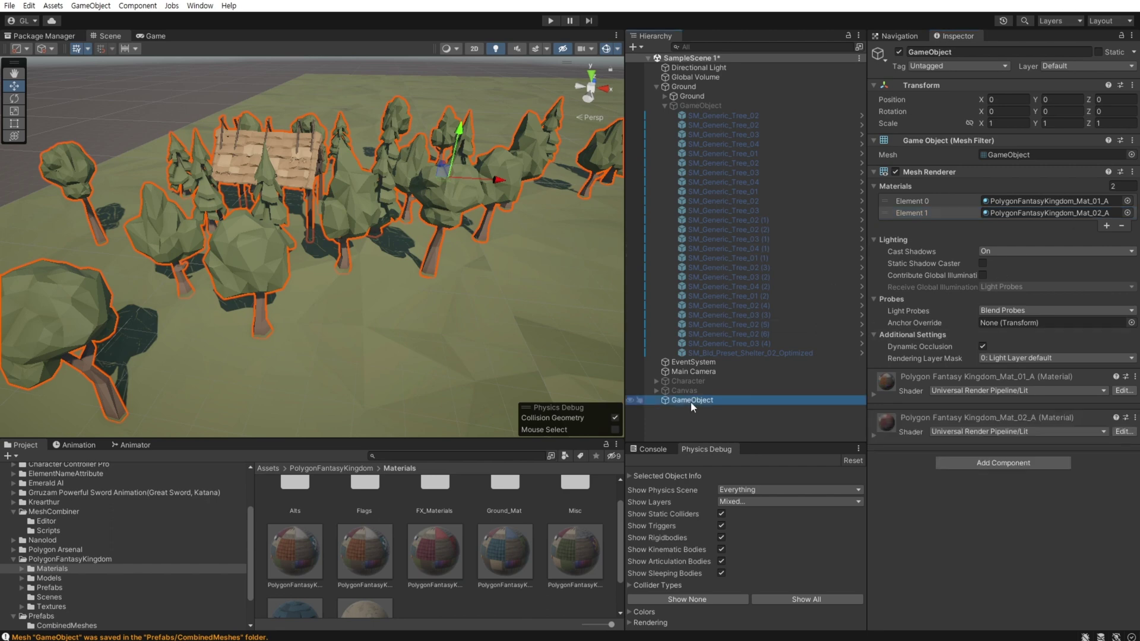
pyautogui.click(692, 105)
pyautogui.click(663, 106)
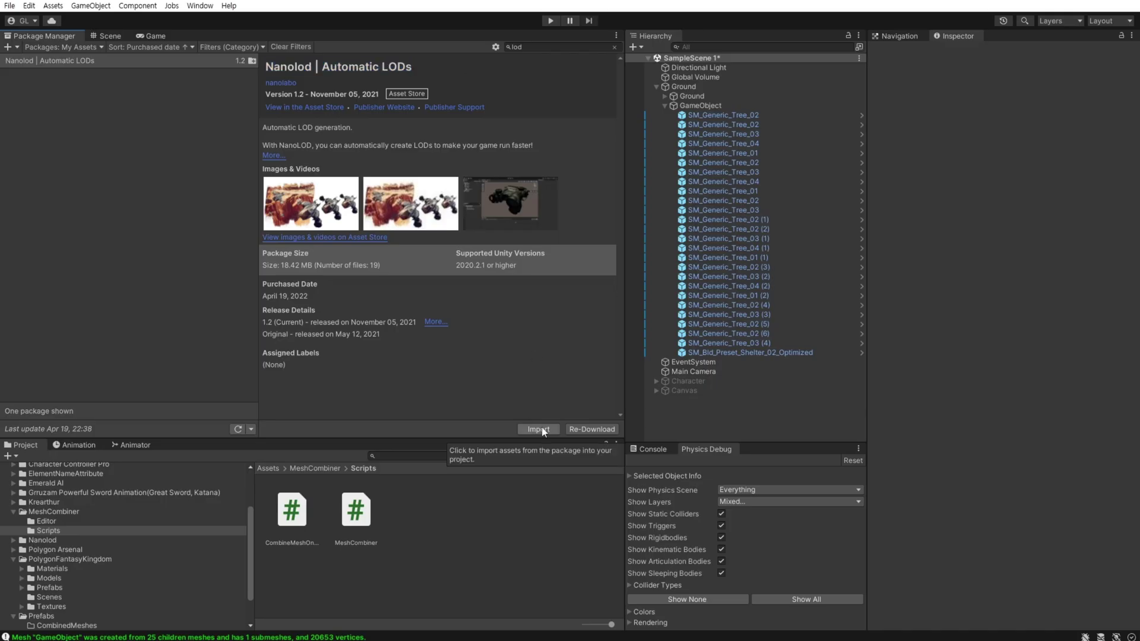
# Check Game view stats, revisit the Nanolod package page, and open the imported Nanolod folder
pyautogui.click(152, 36)
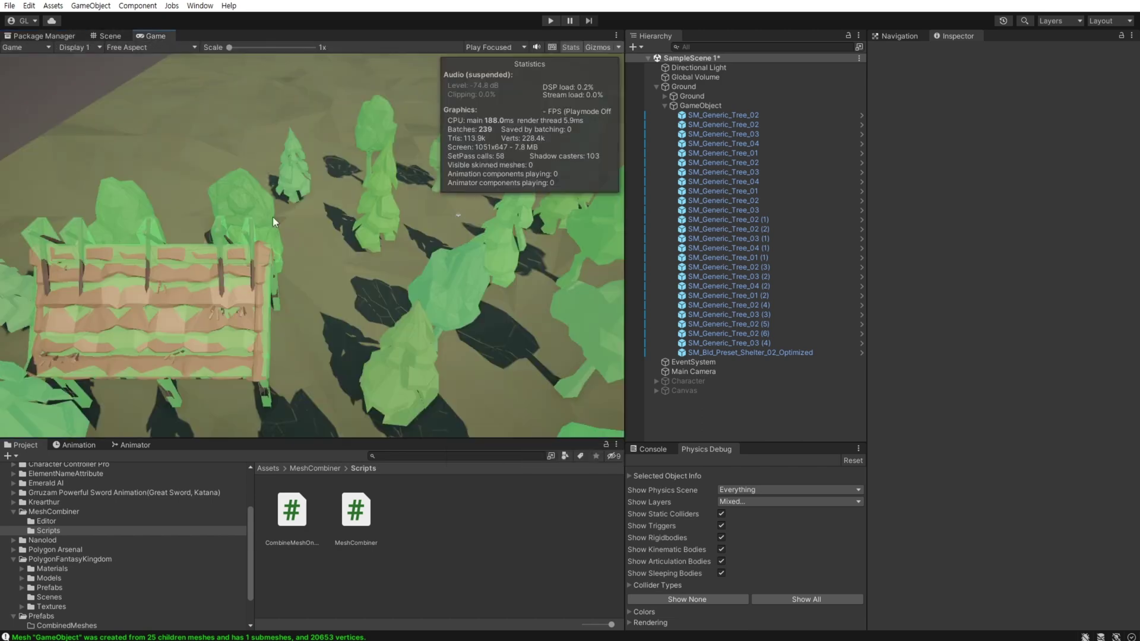
pyautogui.click(701, 106)
pyautogui.click(43, 37)
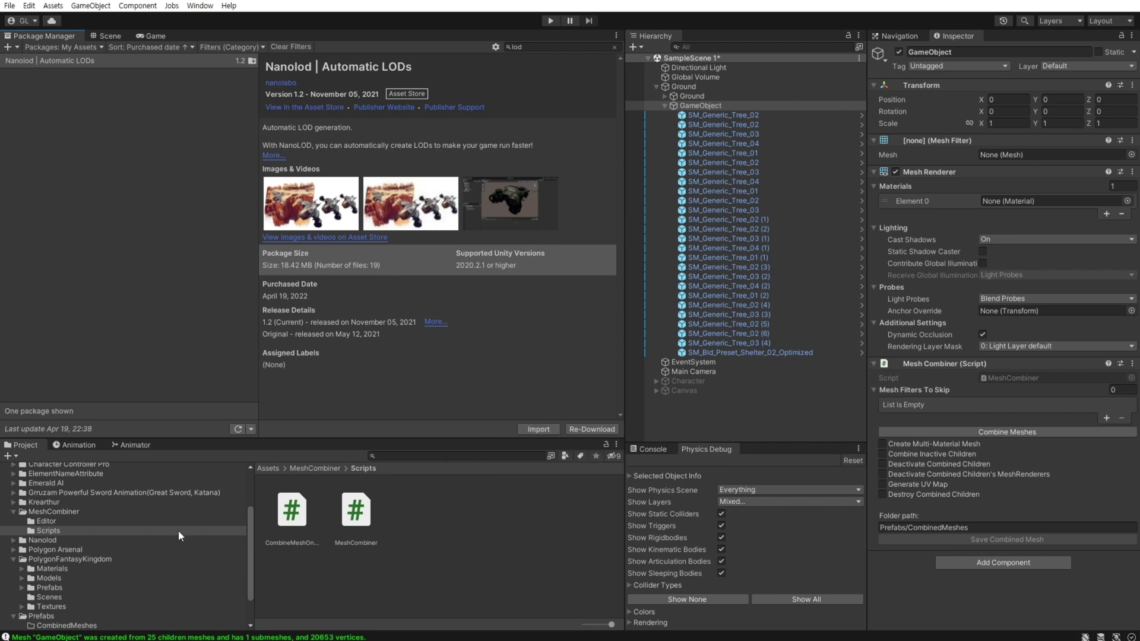
pyautogui.click(52, 541)
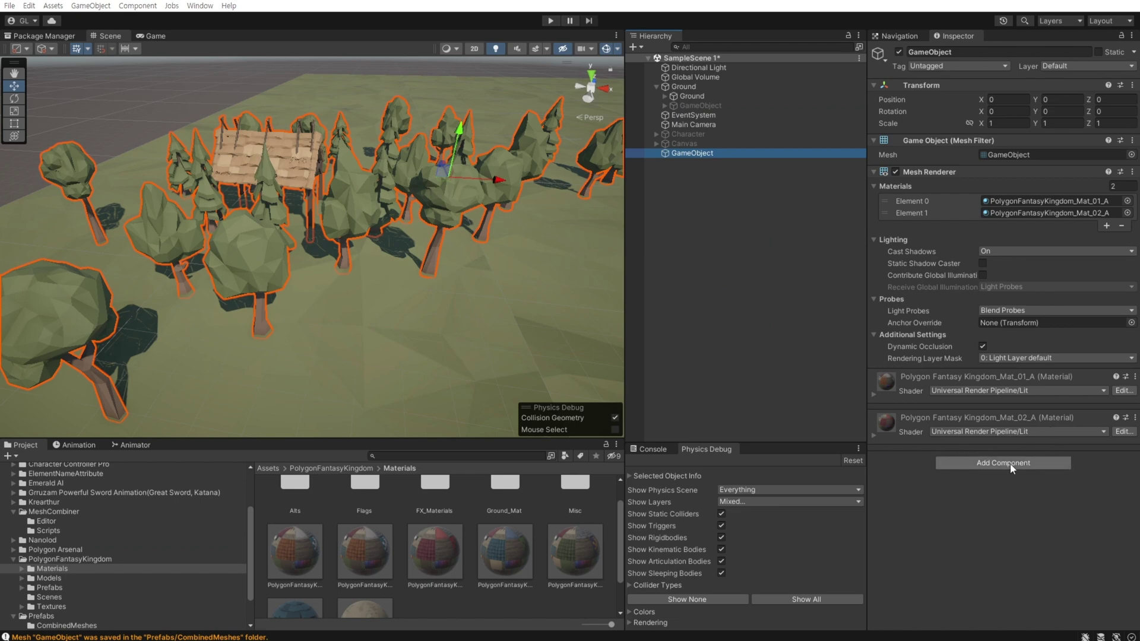
# Add a LOD Group component to the combined tree GameObject
pyautogui.click(1010, 464)
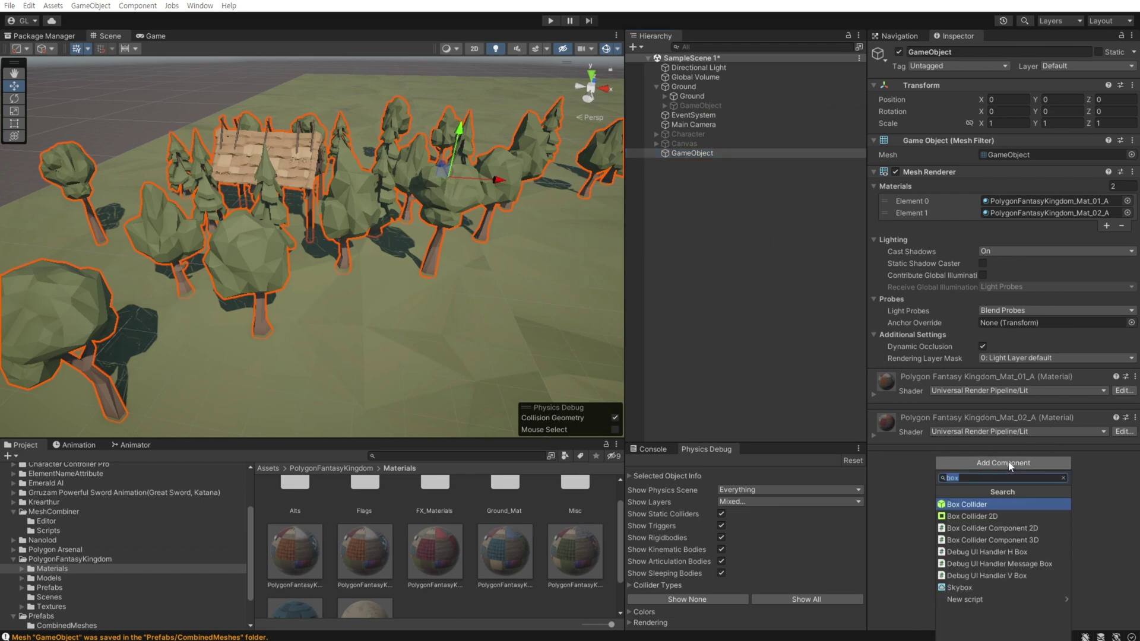
pyautogui.write('lod')
pyautogui.click(982, 500)
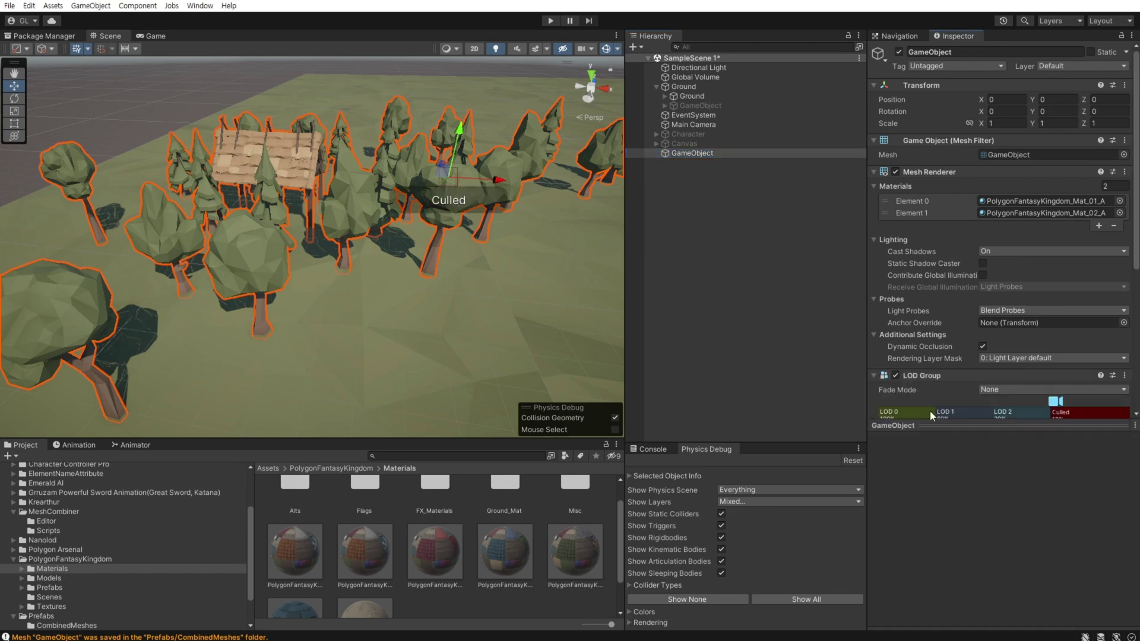
# Dock the Inspector beside the Scene view and run Auto Generate LODs on the LOD Group
pyautogui.moveTo(900, 36); pyautogui.dragTo(653, 238)
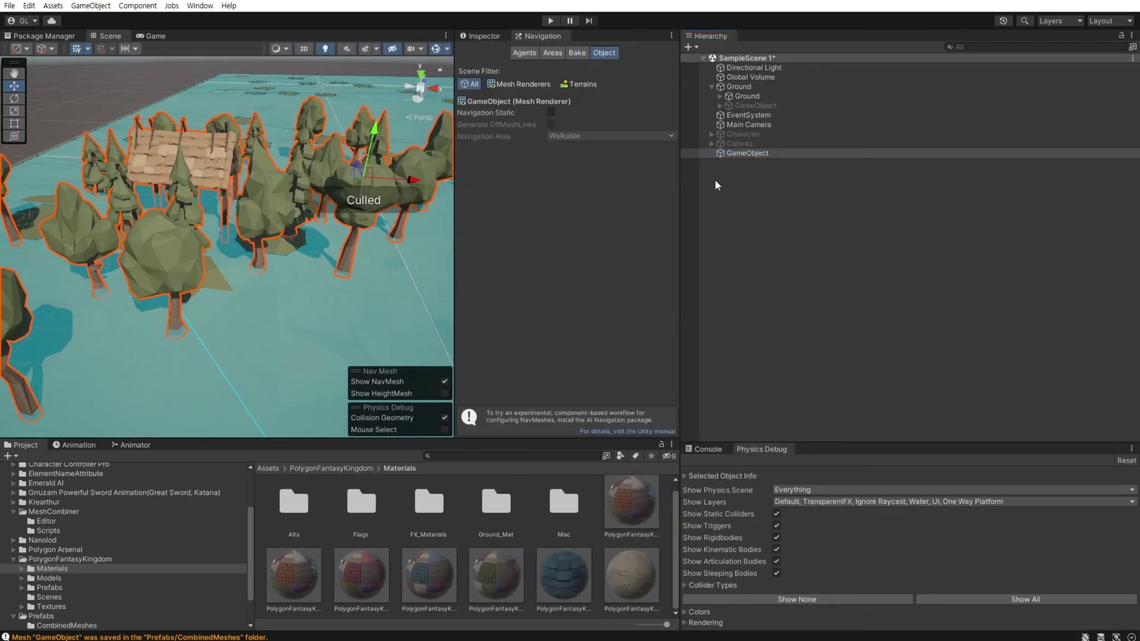
pyautogui.moveTo(458, 271); pyautogui.dragTo(675, 271)
pyautogui.click(700, 36)
pyautogui.scroll(-5, 789, 202)
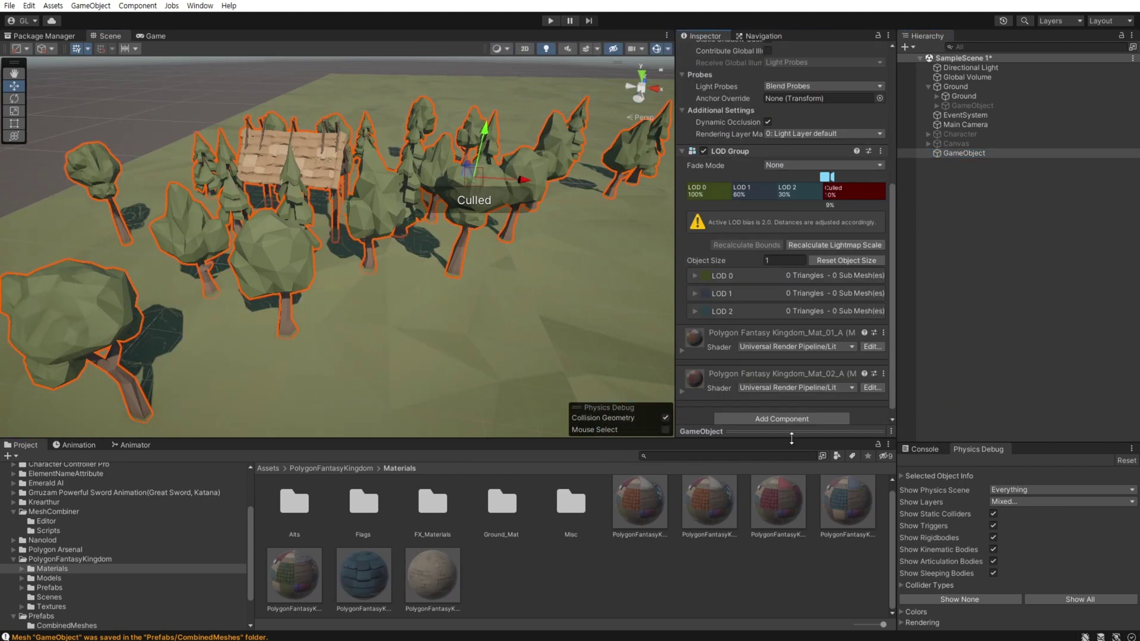
pyautogui.click(880, 118)
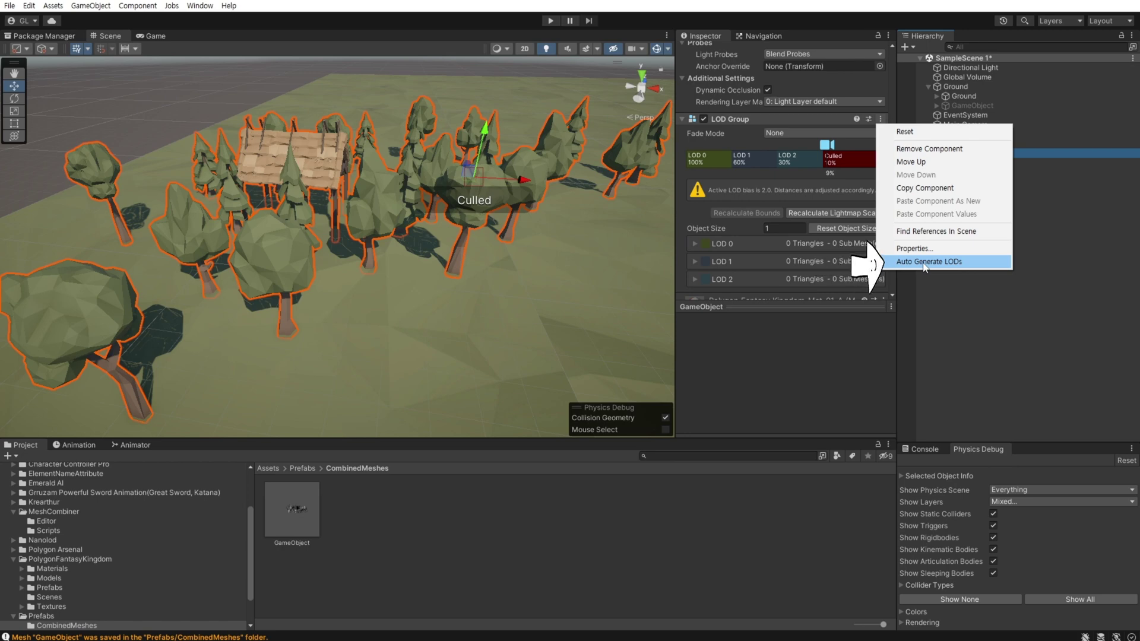
pyautogui.click(924, 262)
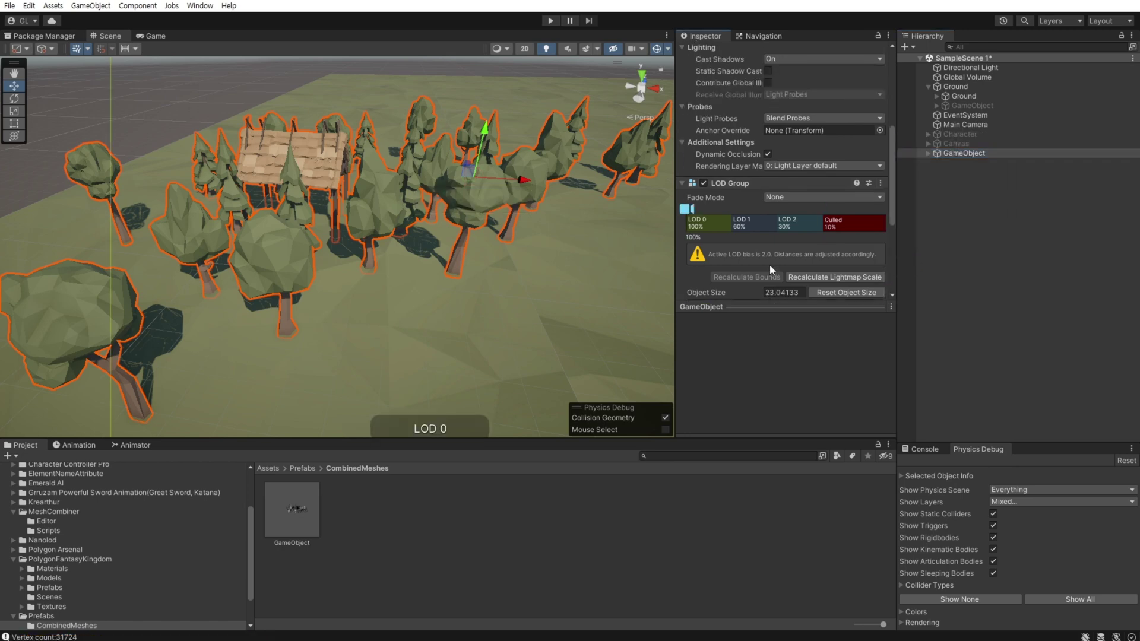
# Expand GameObject in the Hierarchy and inspect the generated GameObject_LOD1 child
pyautogui.click(930, 153)
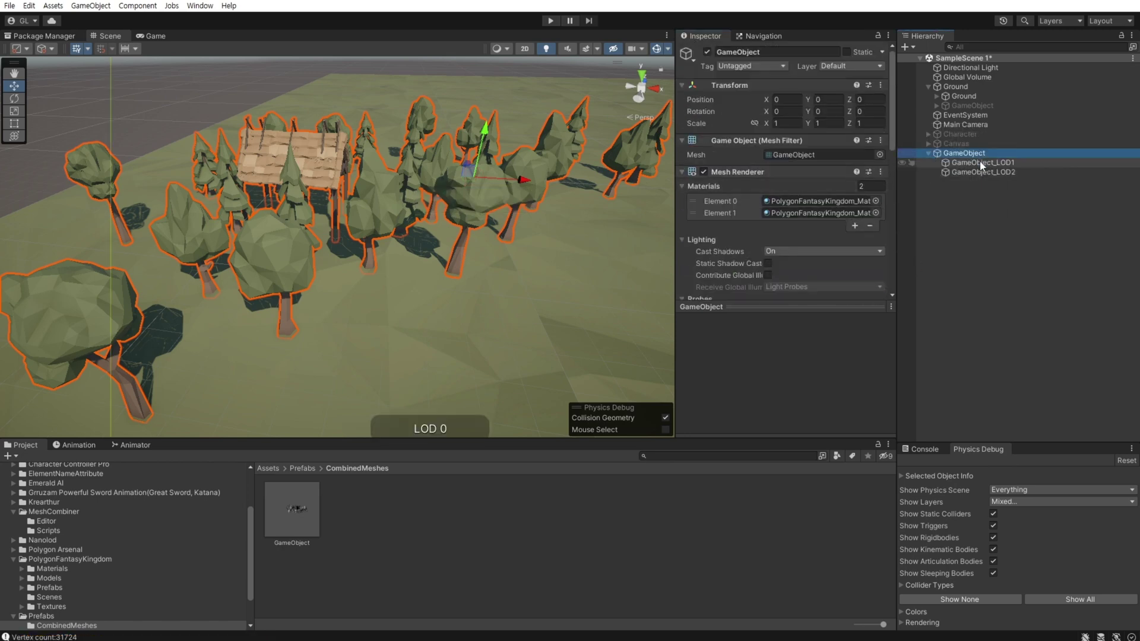
pyautogui.click(977, 162)
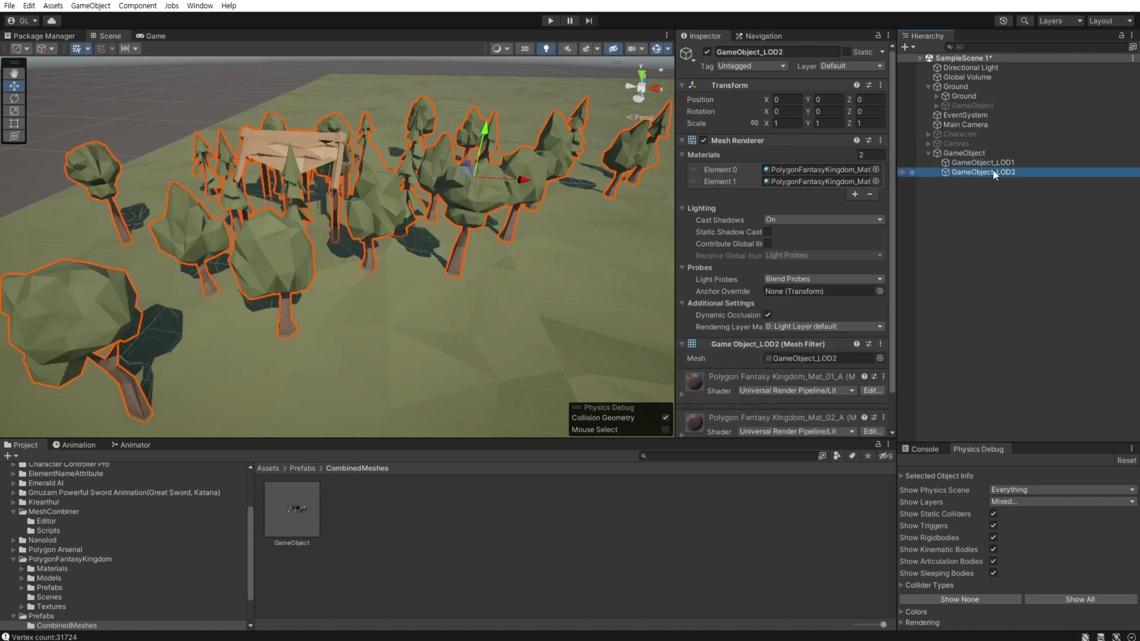
pyautogui.click(964, 154)
# Drag the LOD Group camera marker to preview trees from LOD 2 back to full detail
pyautogui.scroll(-3, 724, 247)
pyautogui.scroll(-3, 724, 249)
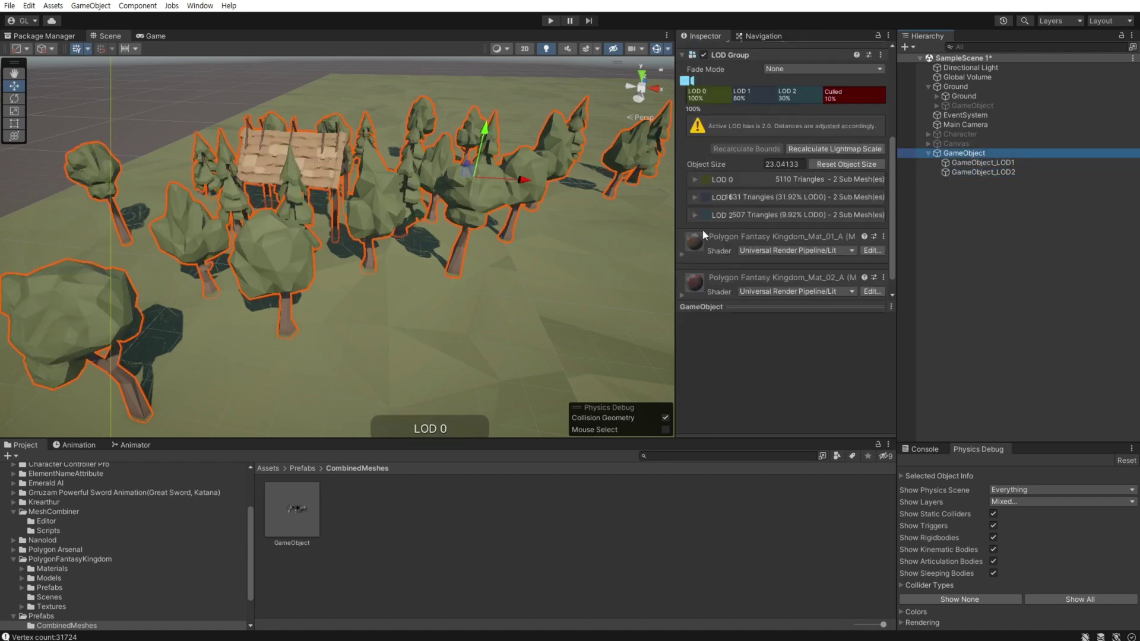
pyautogui.click(799, 155)
pyautogui.moveTo(799, 156); pyautogui.dragTo(713, 160)
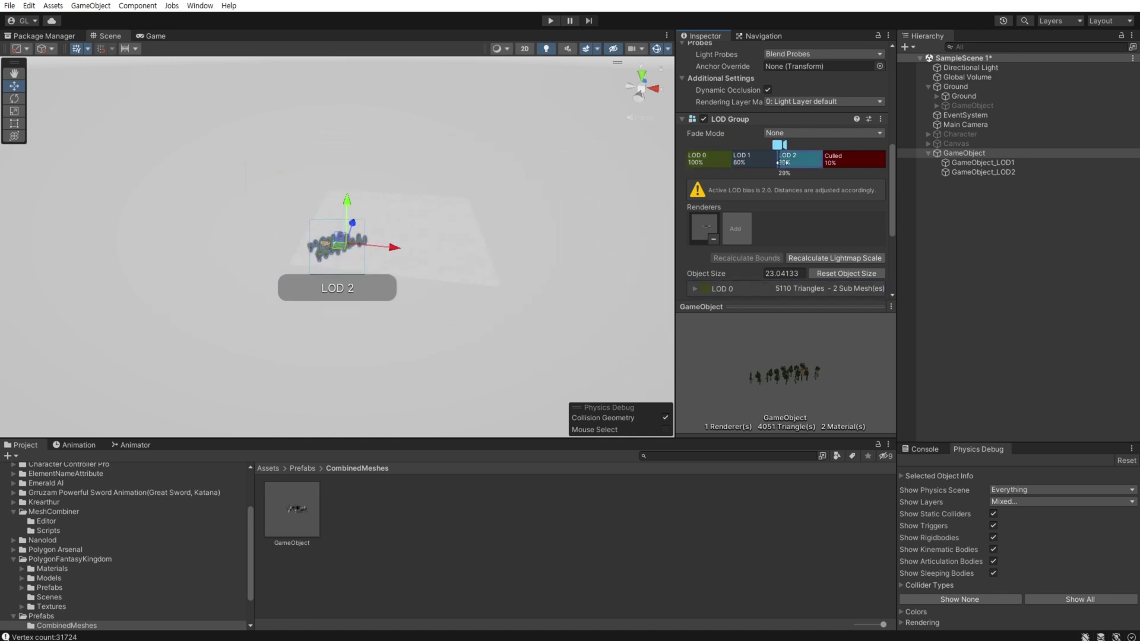
pyautogui.moveTo(712, 160); pyautogui.dragTo(753, 165)
pyautogui.scroll(-3, 768, 266)
# Expand the LOD 0, LOD 1 and LOD 2 rows and locate each level's renderer
pyautogui.click(695, 162)
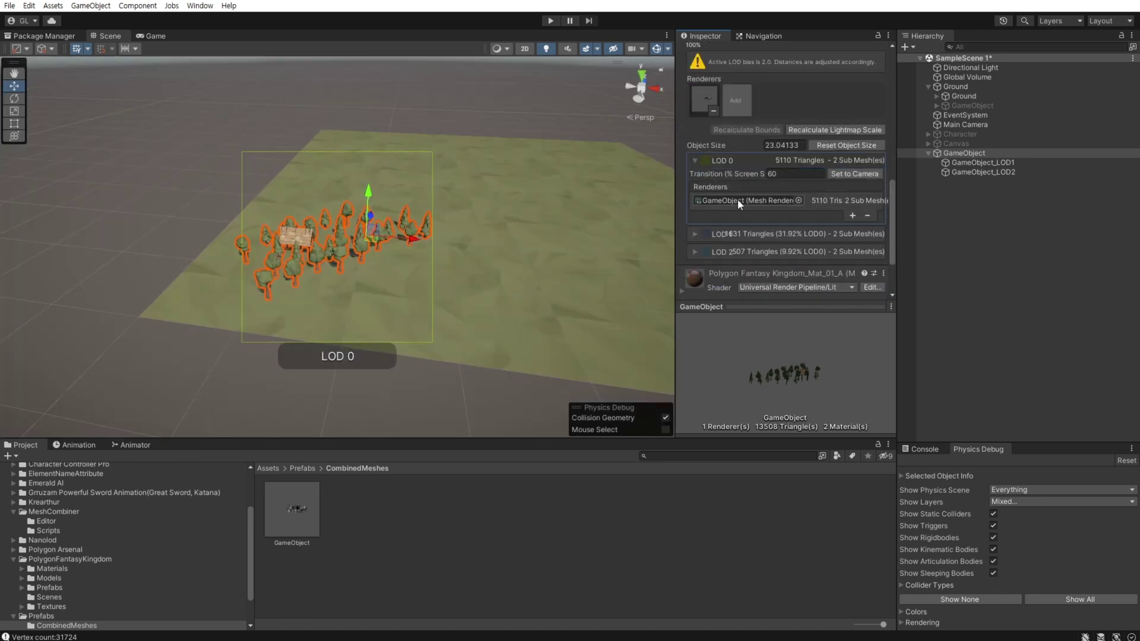
pyautogui.click(738, 199)
pyautogui.click(730, 234)
pyautogui.click(748, 274)
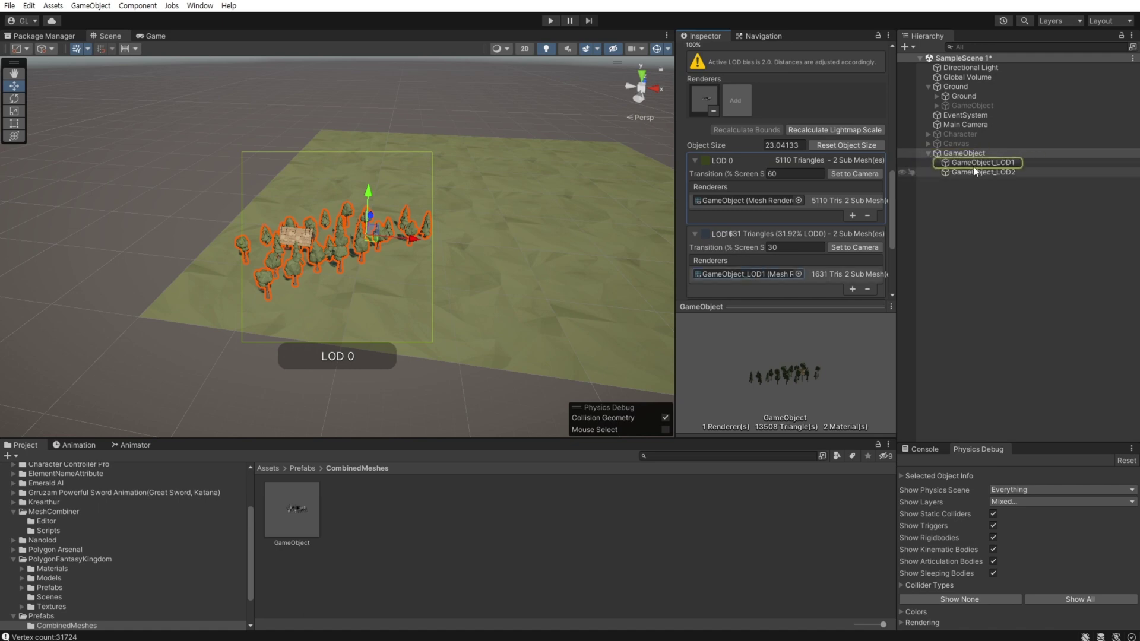
pyautogui.scroll(-5, 809, 247)
pyautogui.click(709, 190)
pyautogui.click(748, 218)
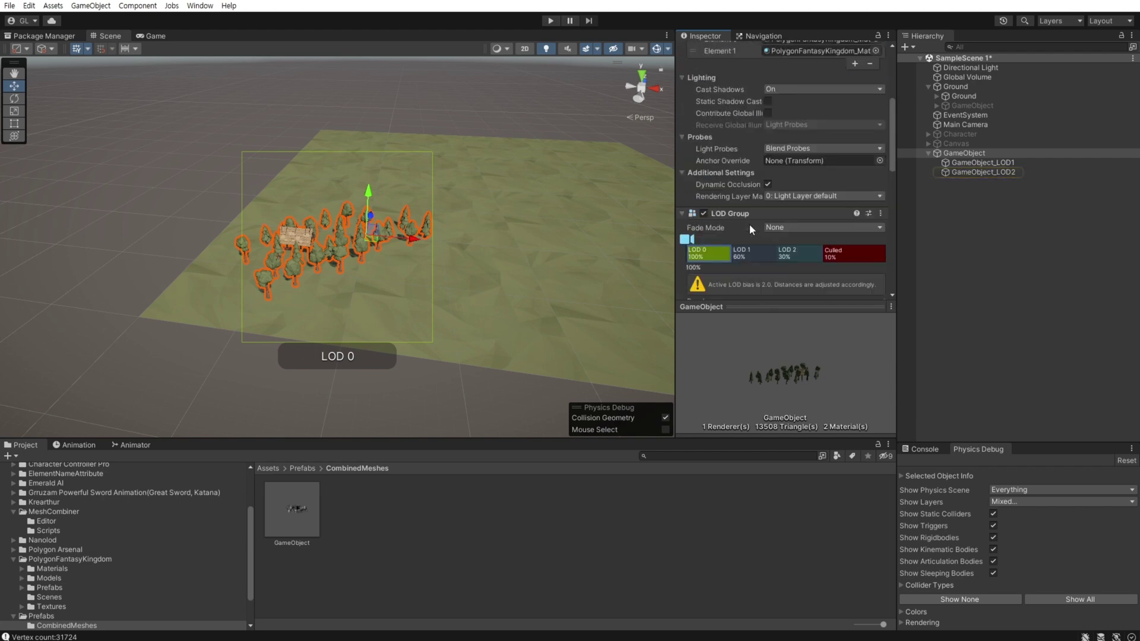
# Compare LOD 1 (1631 triangles) with LOD 2 (507 triangles), then return to LOD 0
pyautogui.click(749, 190)
pyautogui.click(809, 192)
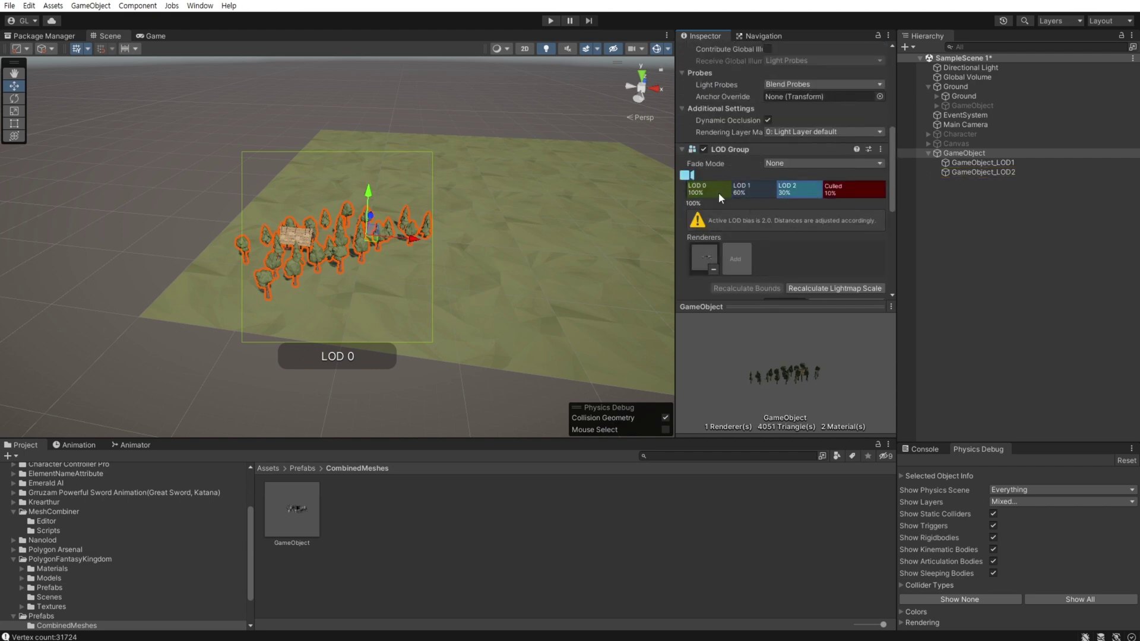
pyautogui.click(720, 193)
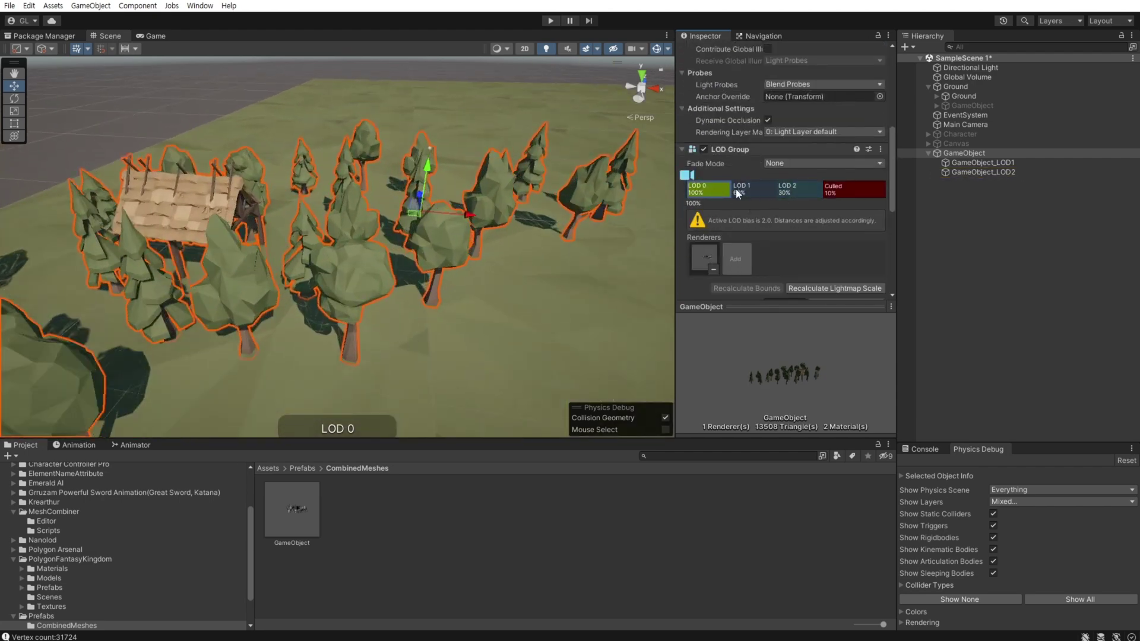